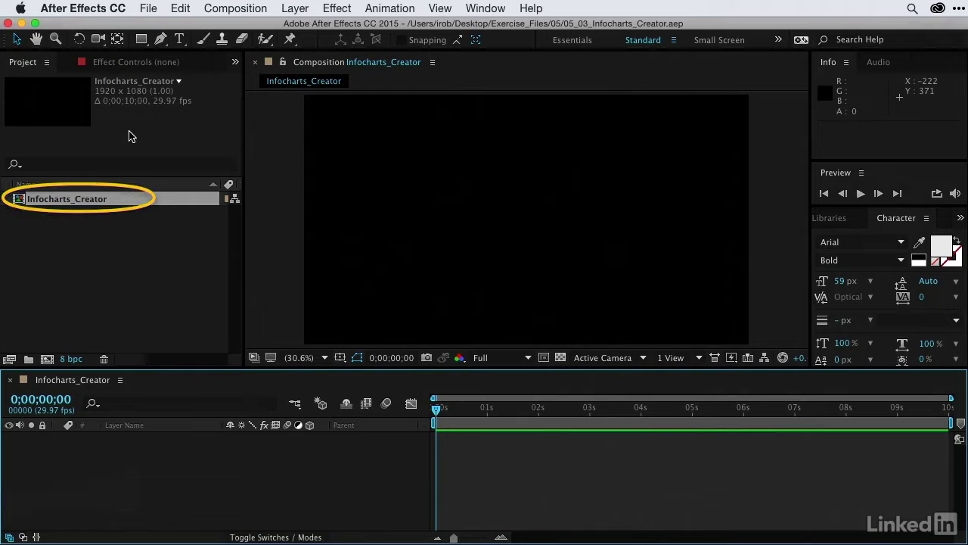
Step: Select the Infocharts_Creator composition in the project and launch the Infocharts Creator.jsxbin script
click(20, 198)
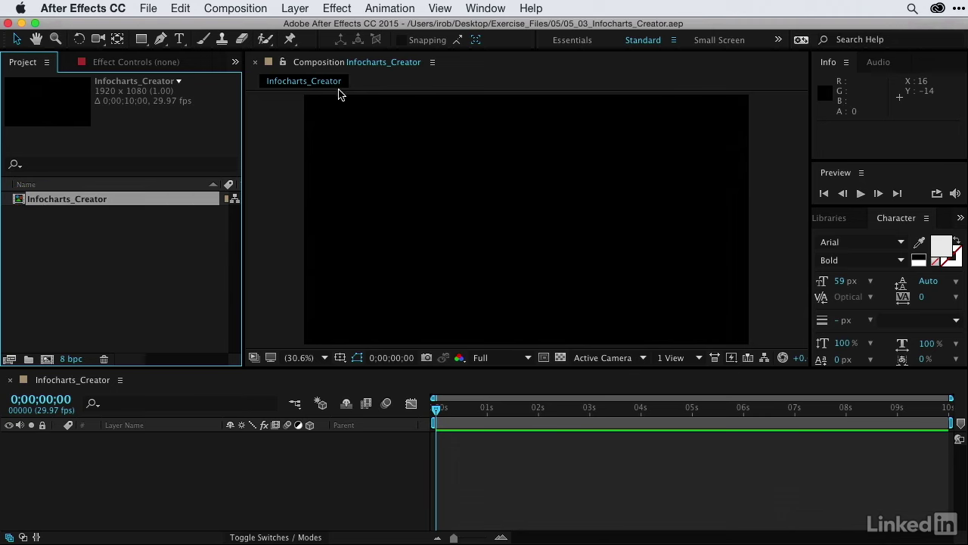
click(486, 8)
mouse_move(549, 538)
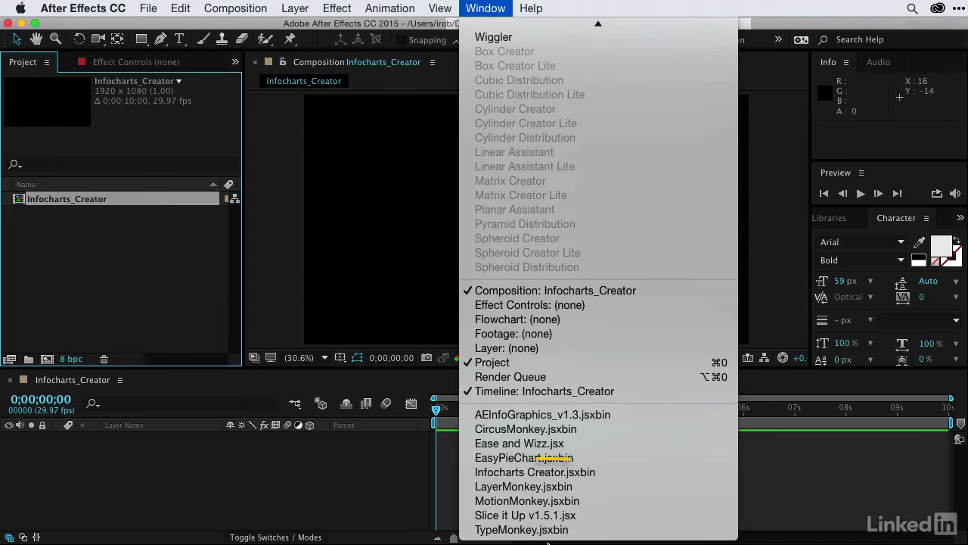
click(592, 474)
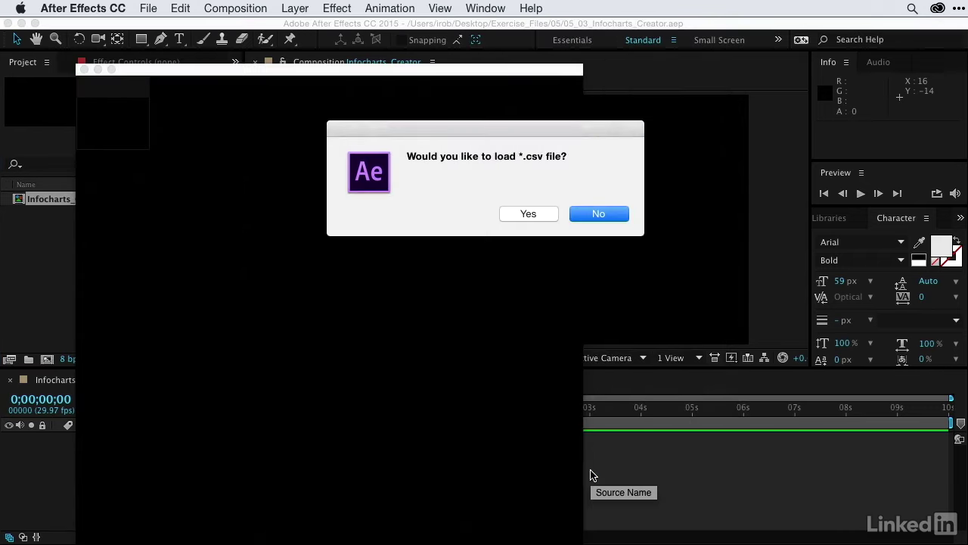
Step: Load Snowfall_Boulder_Inches.csv from the Exercise_Files/Assets/01_csv folder as the chart data
click(527, 215)
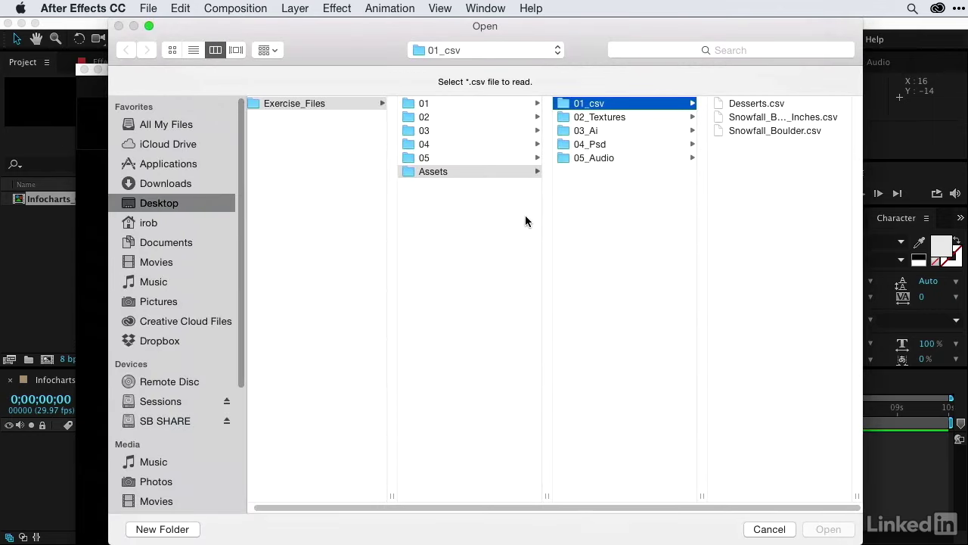
click(331, 102)
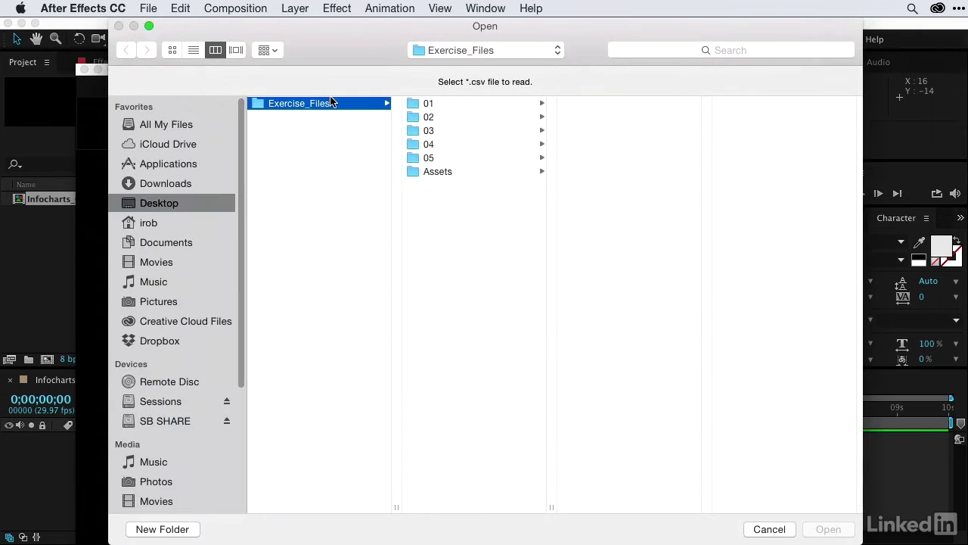
click(468, 171)
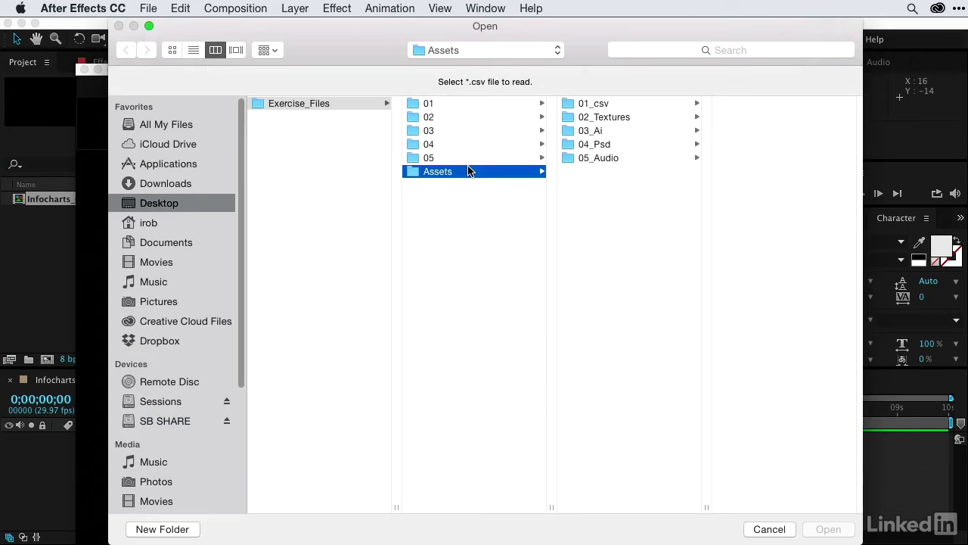
click(603, 104)
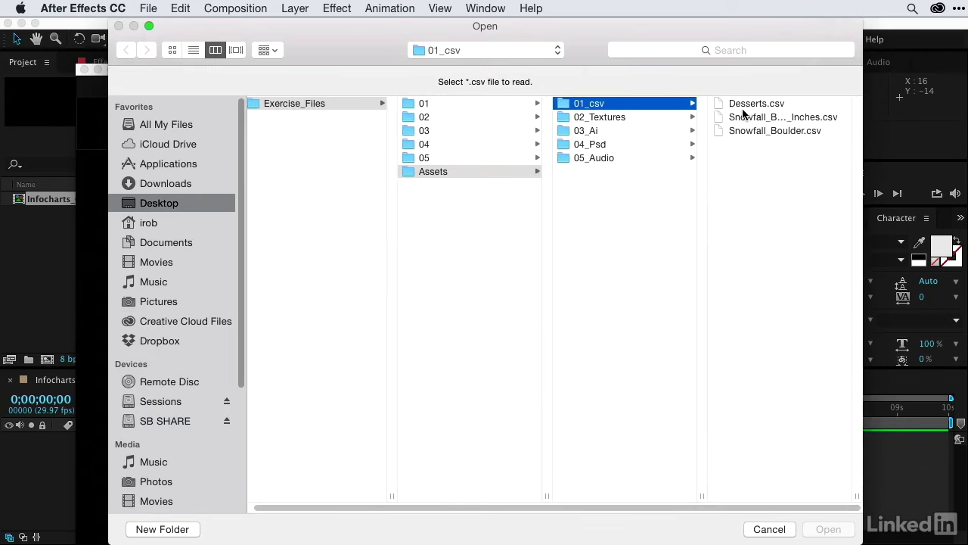
click(743, 118)
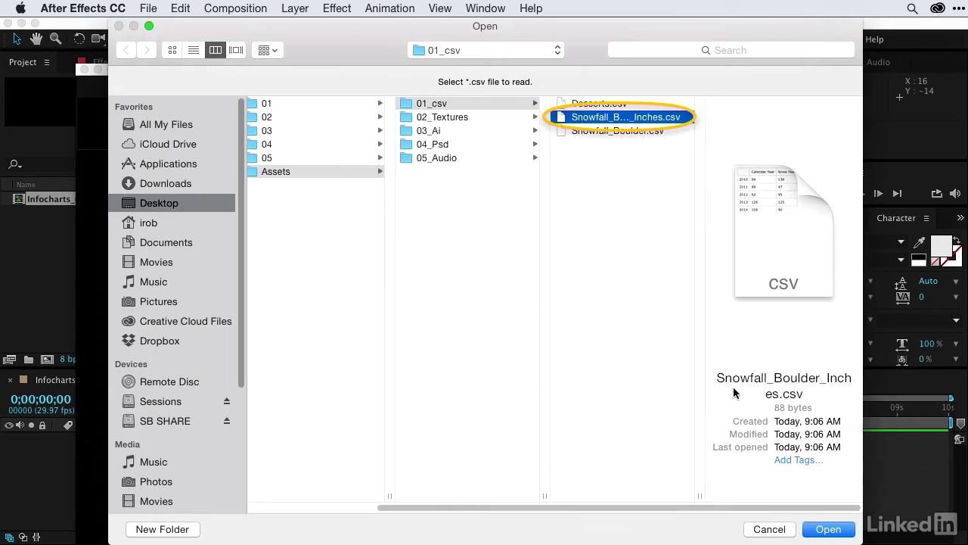
click(836, 527)
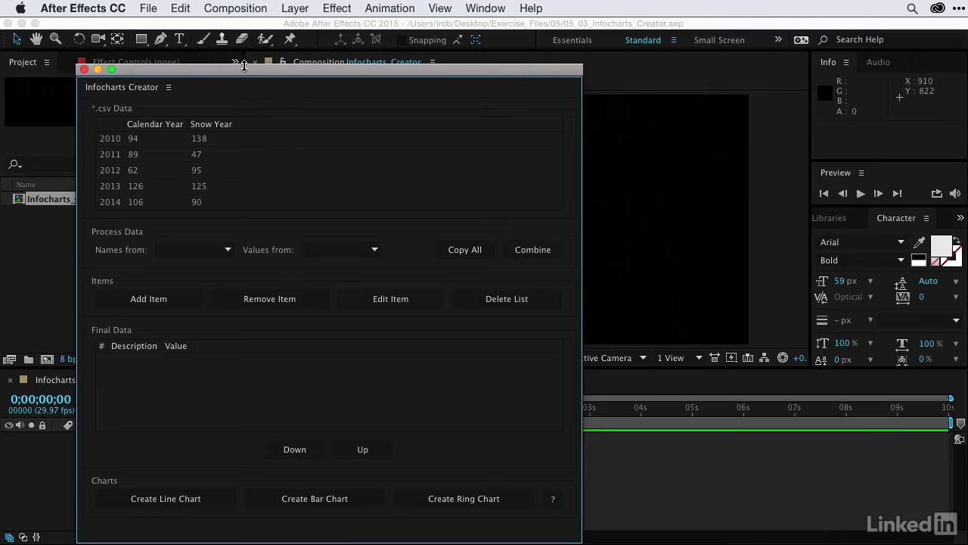
Step: Take the values from Calendar Year, leave the names source blank, and copy all rows to the final data
drag(244, 65, 495, 9)
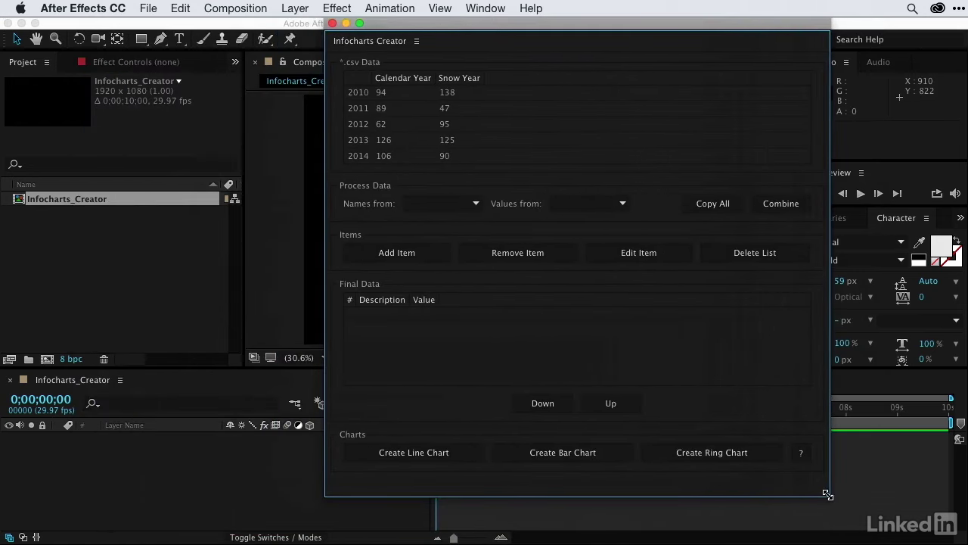
drag(831, 497, 863, 511)
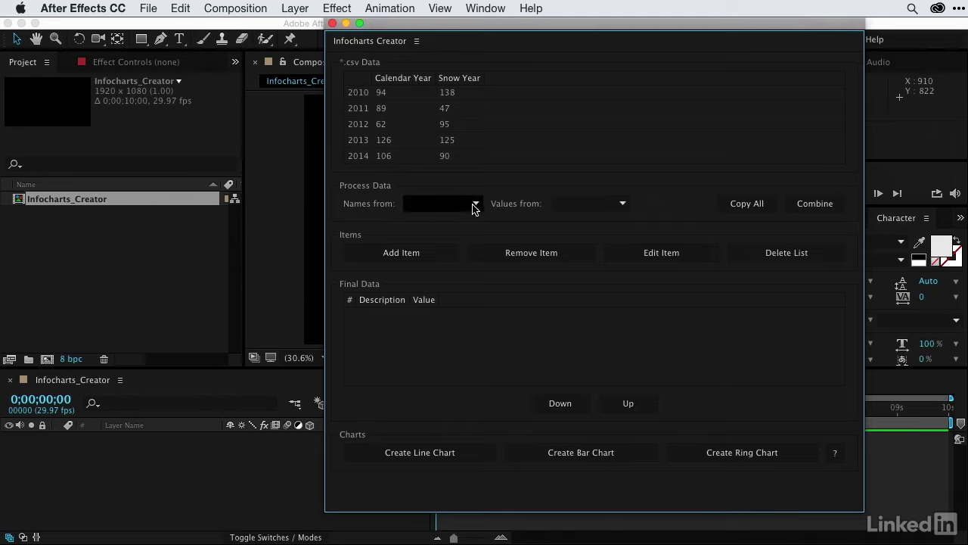
click(474, 204)
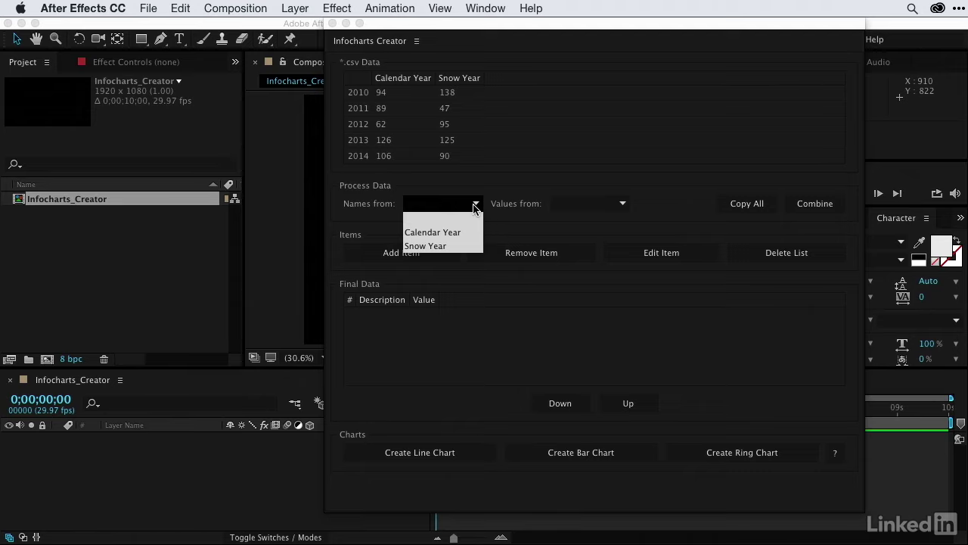
click(435, 221)
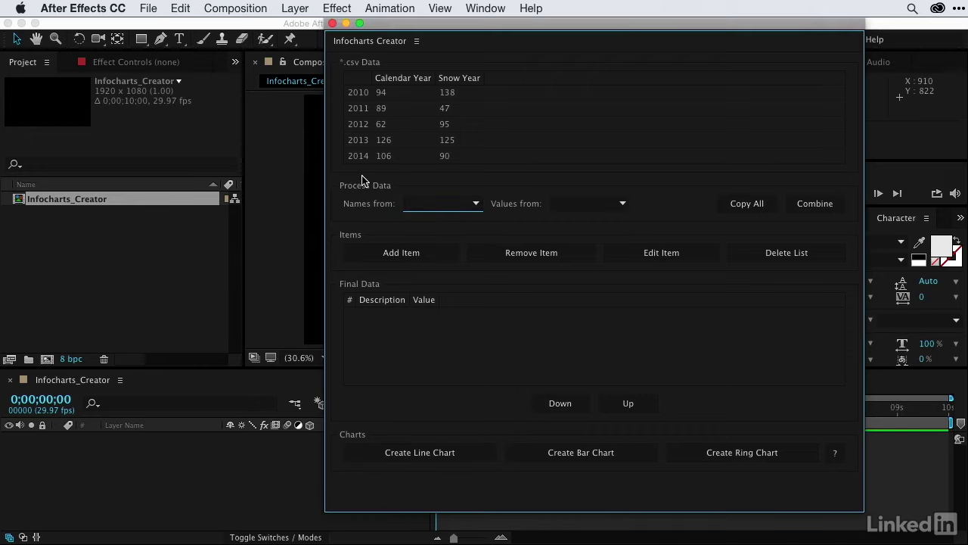
click(616, 206)
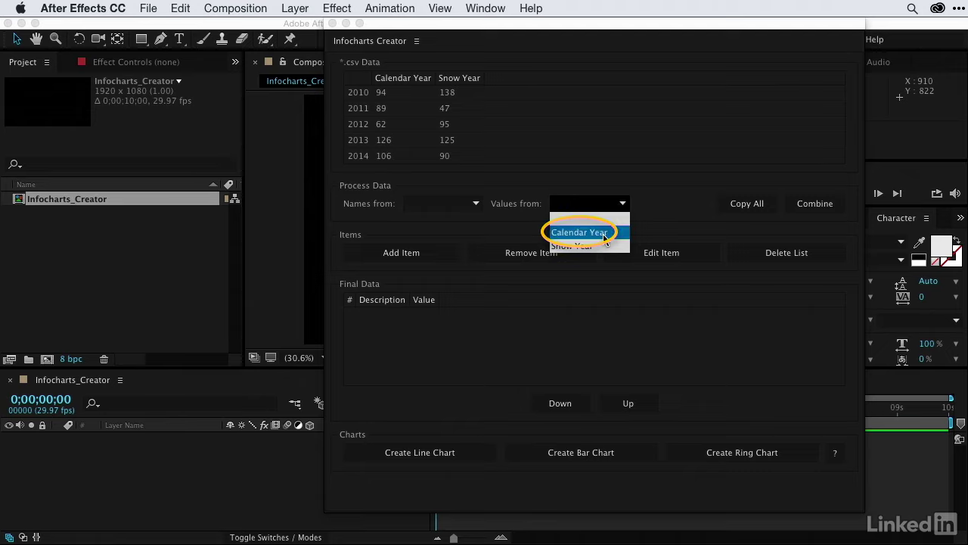
click(605, 234)
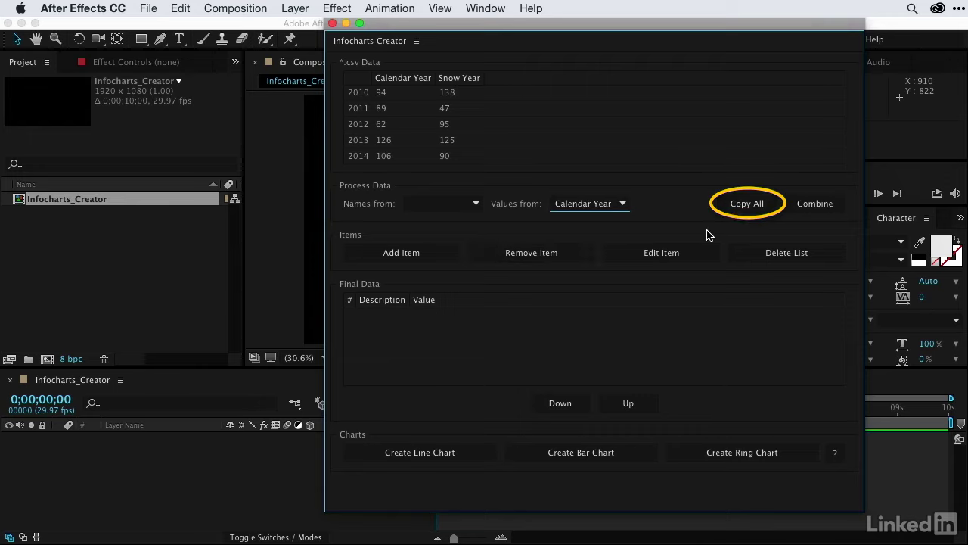
click(745, 207)
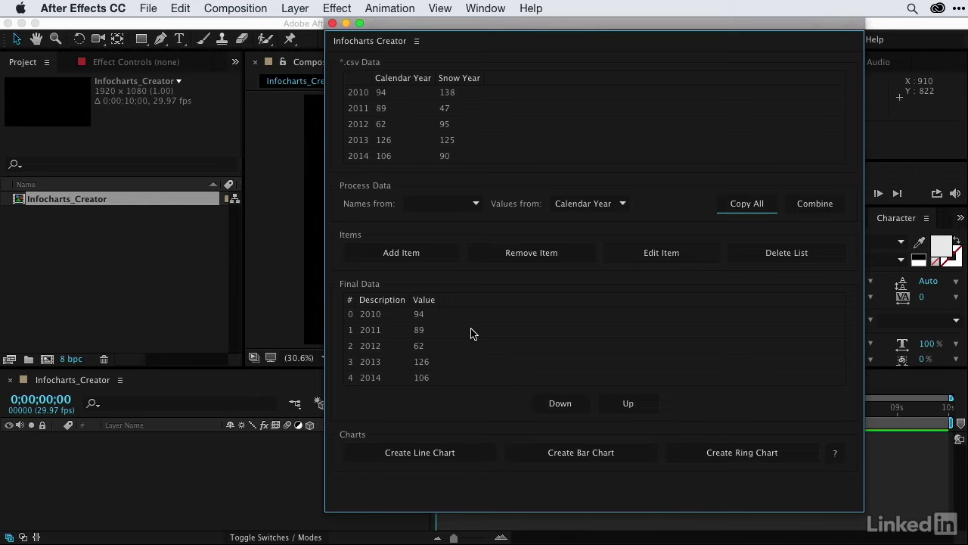
Step: Try reordering the final data by moving the 2012 item up one place and back down again
click(443, 351)
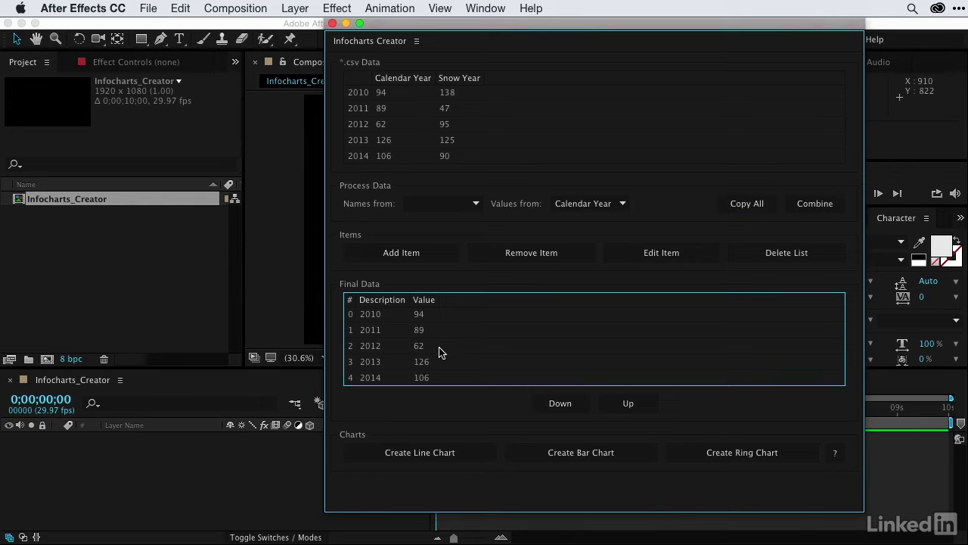
click(420, 349)
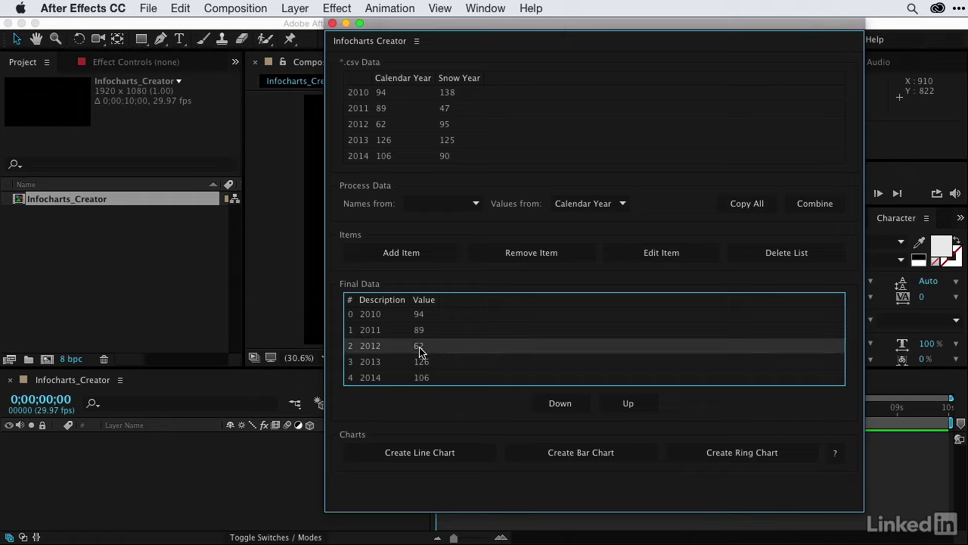
click(627, 403)
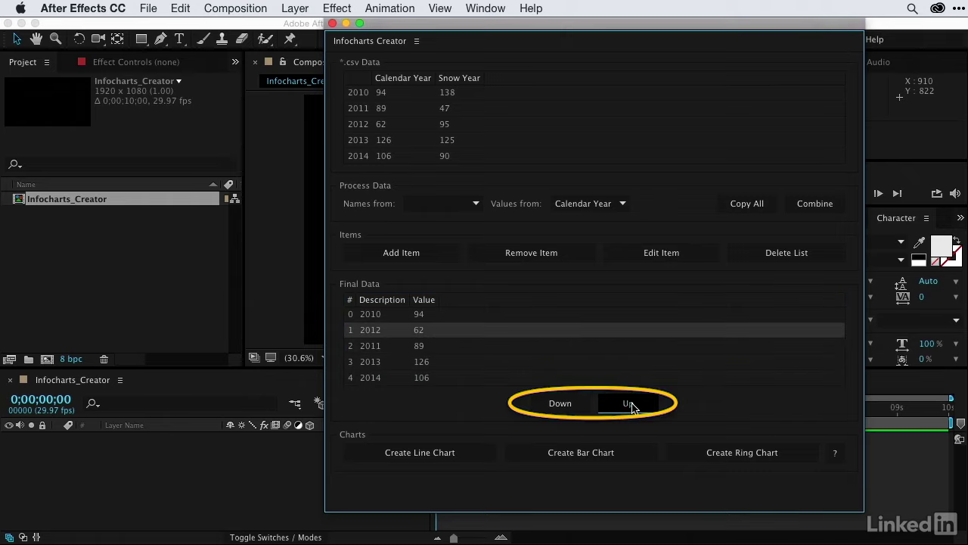
click(569, 409)
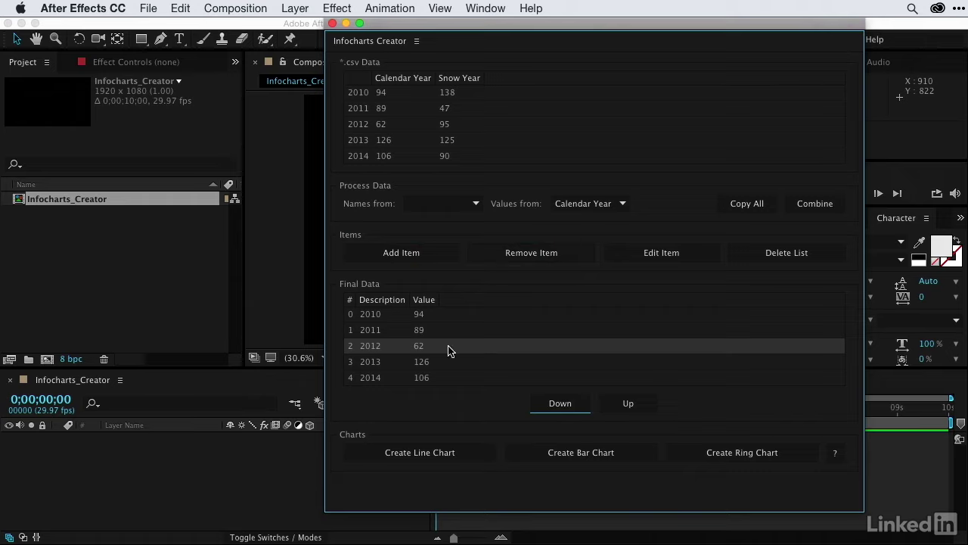
Step: Create a bar chart from the final data and preview its animation in the composition
click(548, 461)
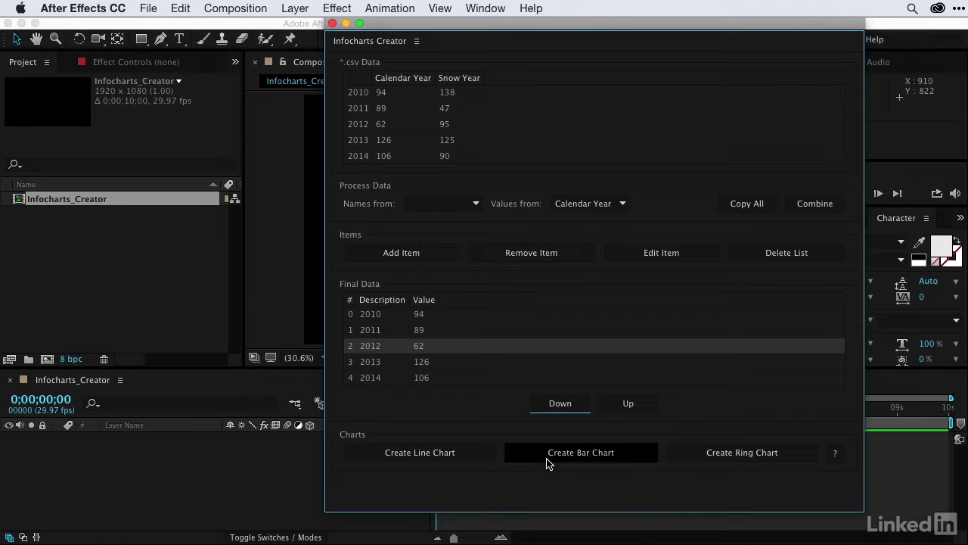
click(622, 458)
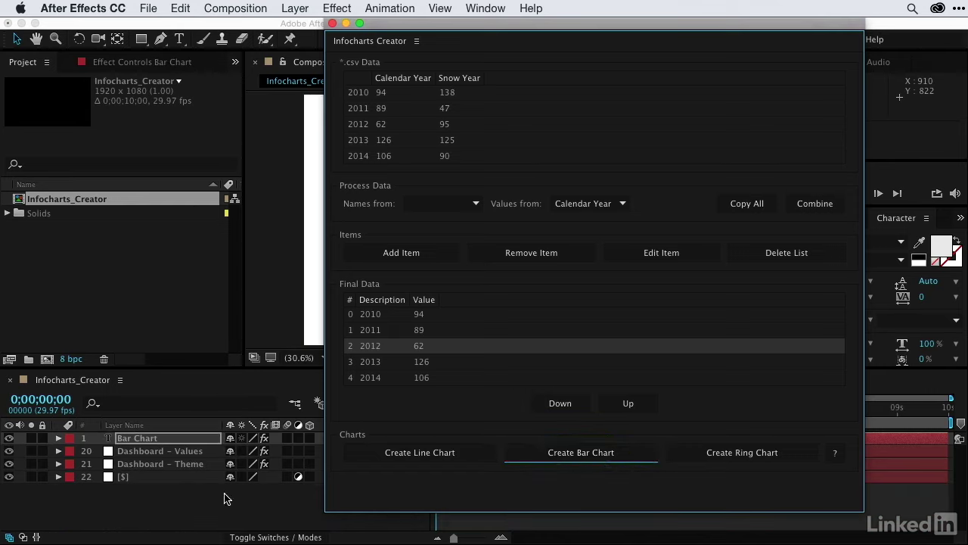
click(333, 24)
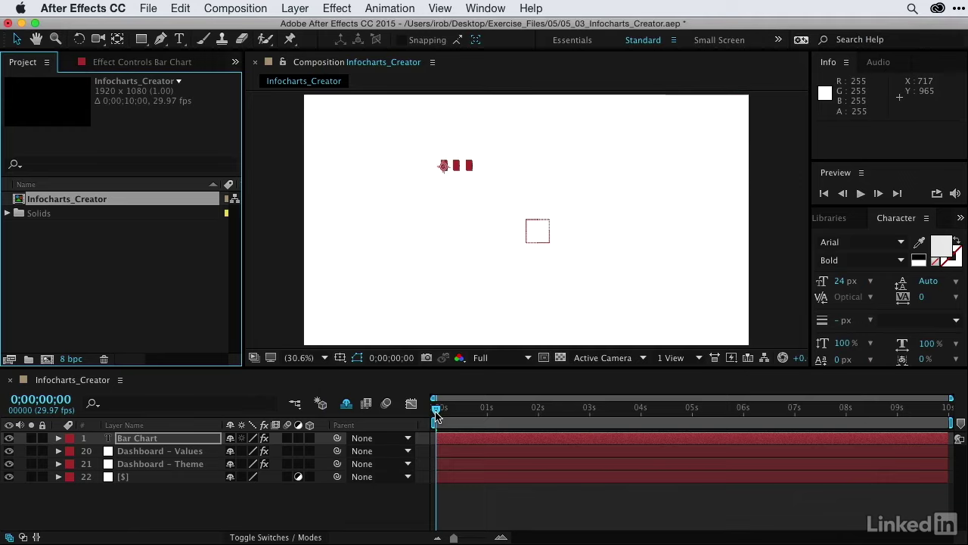
key(space)
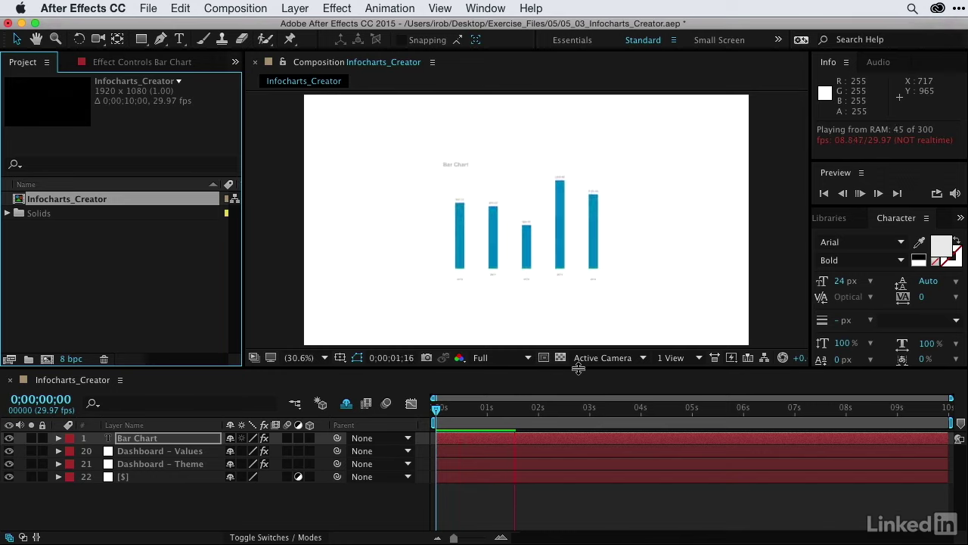
key(space)
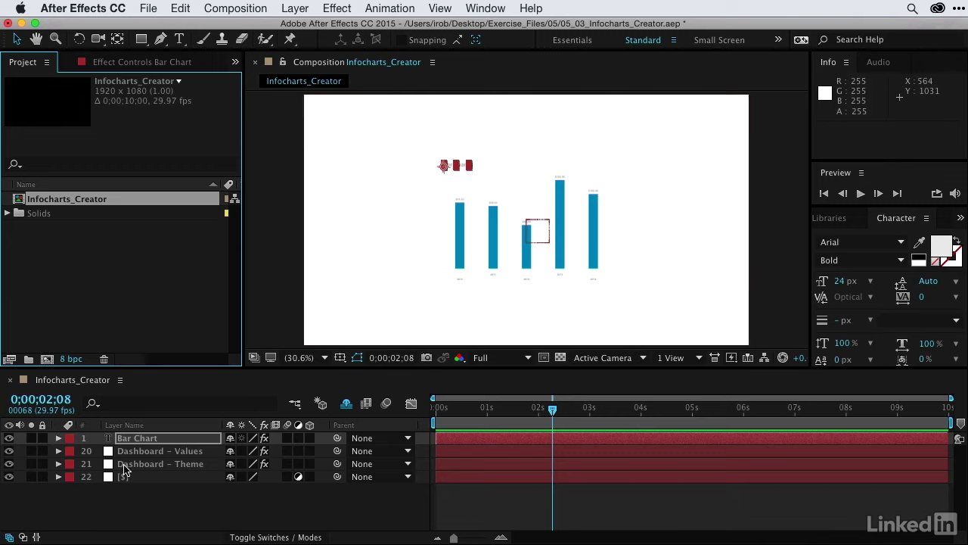
Step: Change the Background Color of the Dashboard - Theme layer to dark blue
click(148, 464)
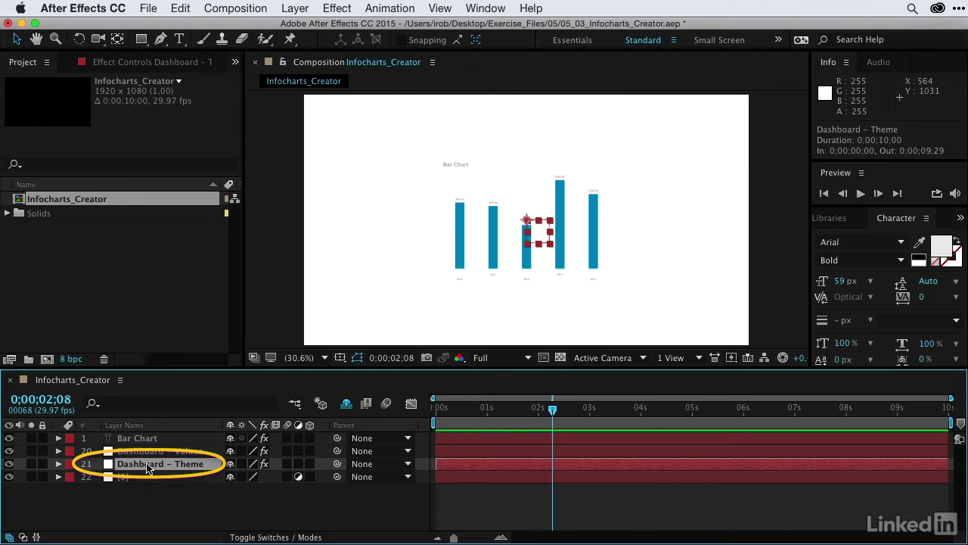
click(133, 63)
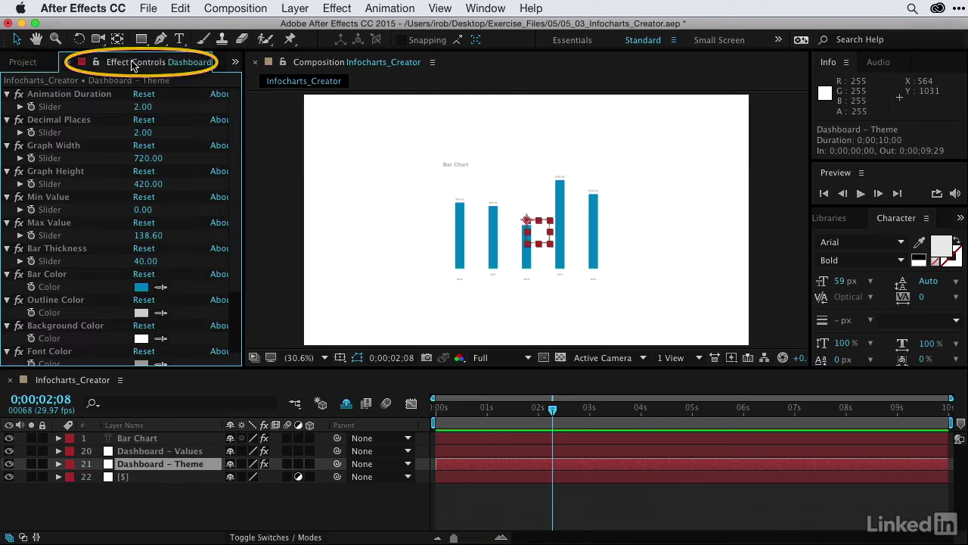
scroll(96, 137, down, 5)
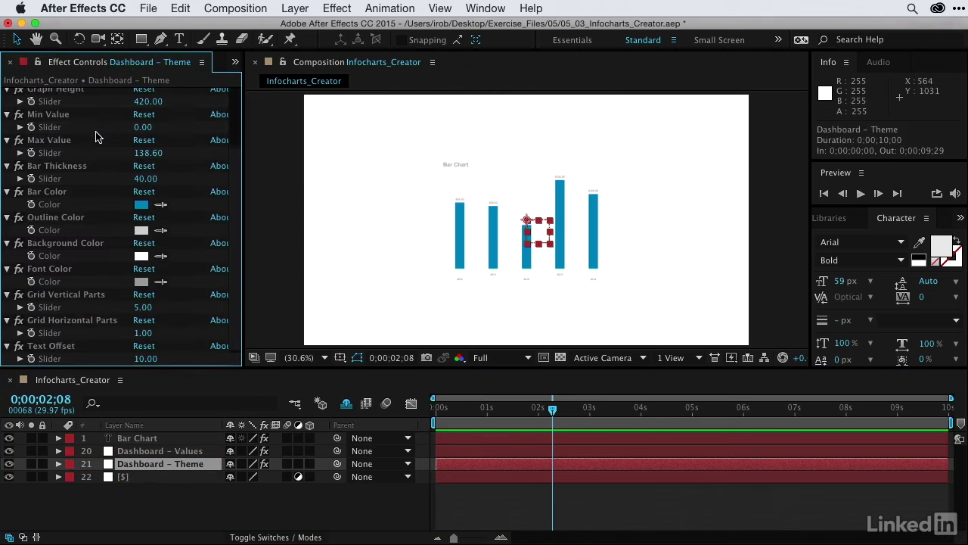
scroll(96, 137, up, 5)
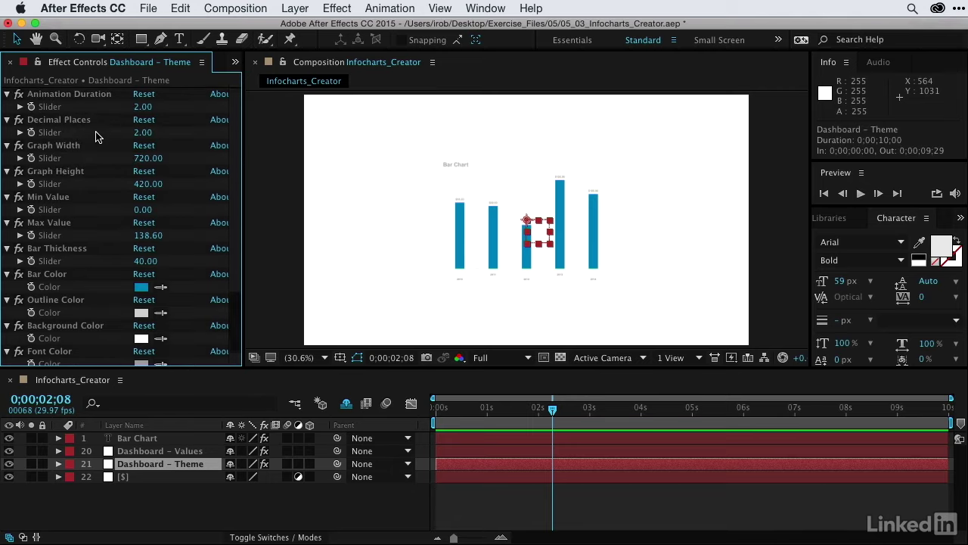
scroll(96, 136, down, 5)
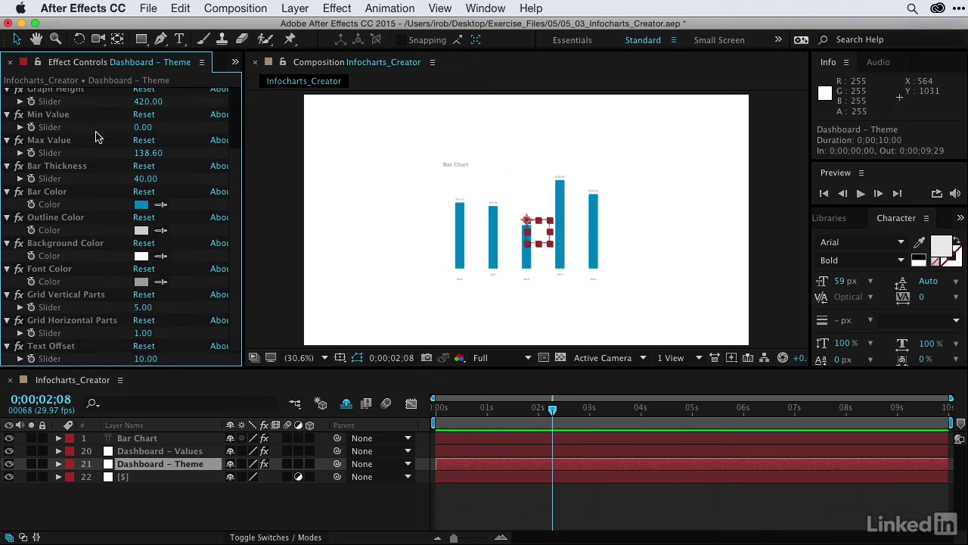
click(141, 256)
drag(649, 401, 678, 417)
click(690, 404)
mouse_move(689, 406)
mouse_down()
mouse_move(609, 407)
mouse_move(644, 419)
mouse_move(647, 433)
mouse_move(640, 425)
mouse_up()
click(809, 329)
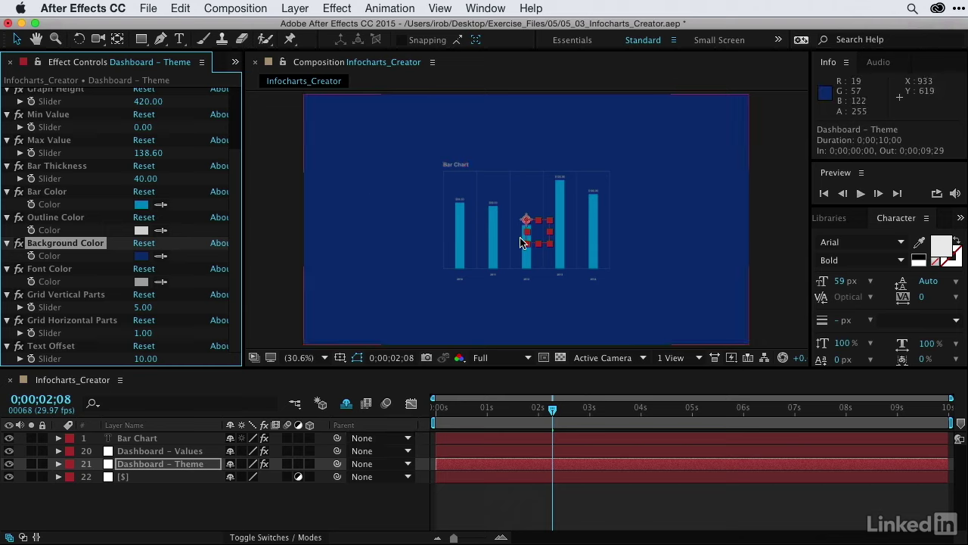
Step: Widen the bar chart by setting the Graph Width of the Dashboard - Theme layer to 1070
click(326, 359)
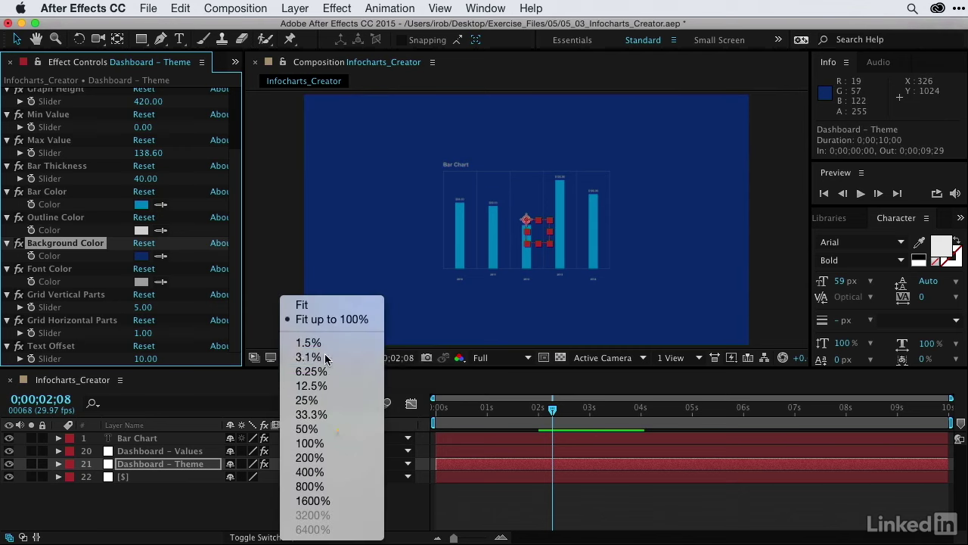
click(331, 424)
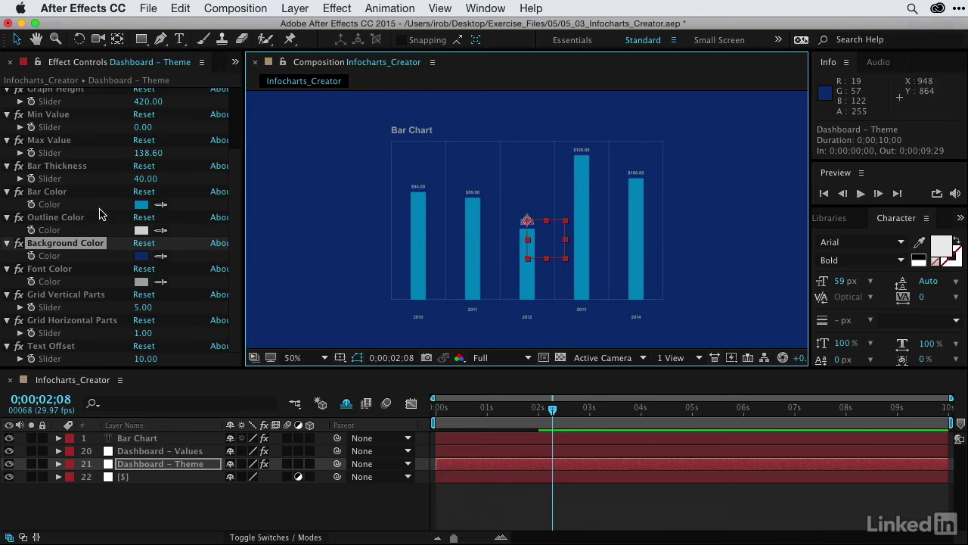
scroll(103, 214, up, 5)
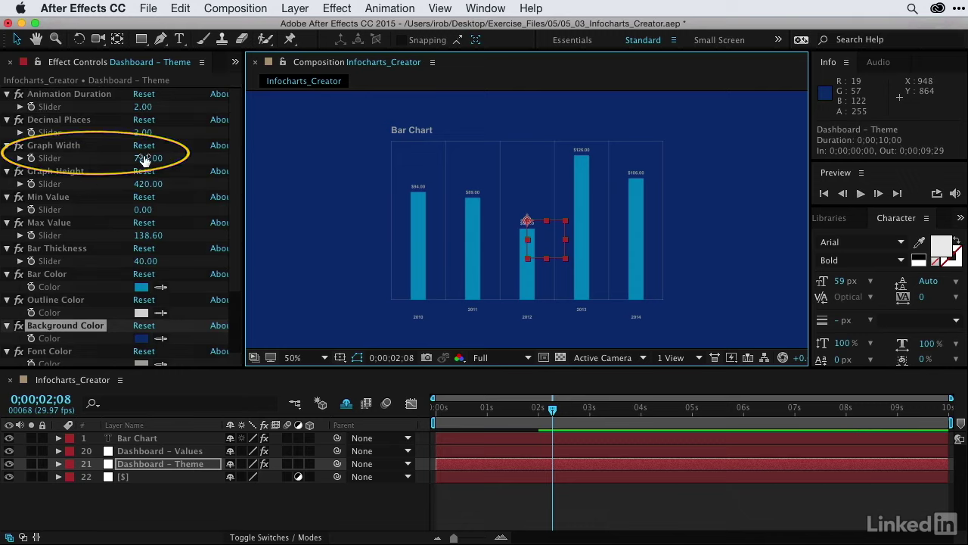
drag(148, 158, 416, 158)
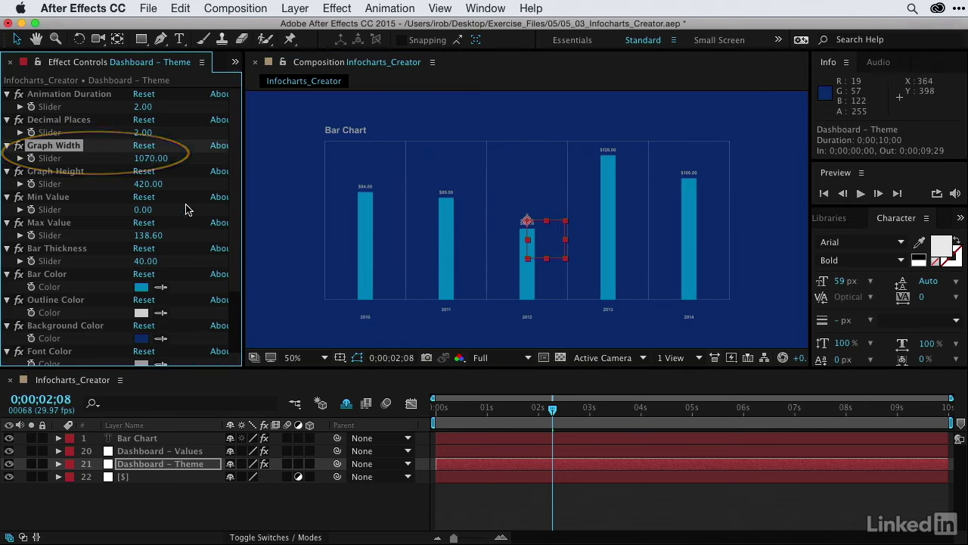
Step: Set the Graph Height to 490 and the Bar Thickness to 121 on the Dashboard - Theme layer
drag(152, 184, 206, 184)
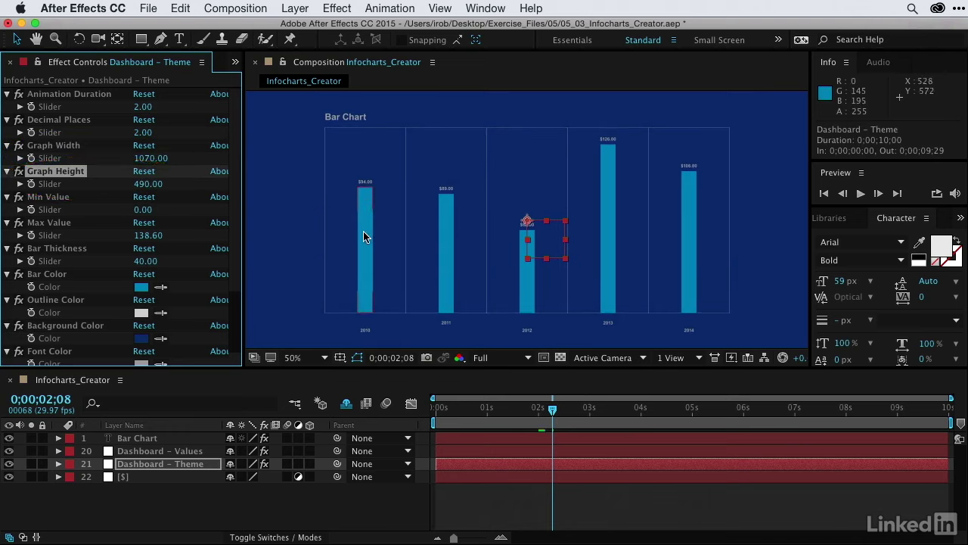
drag(145, 261, 194, 257)
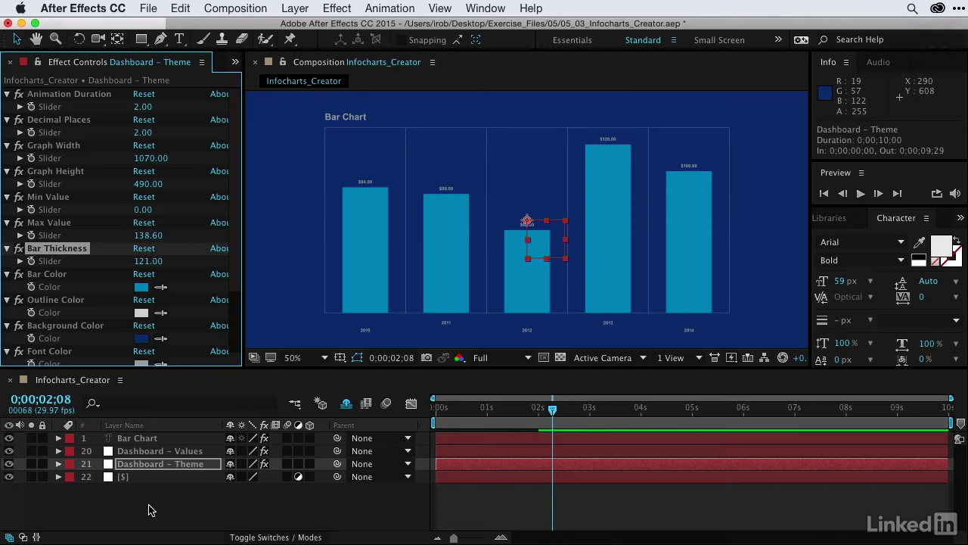
Step: Reveal the shy layers and give all text layers, from Bar Chart through 2010, an Orange label color
click(346, 406)
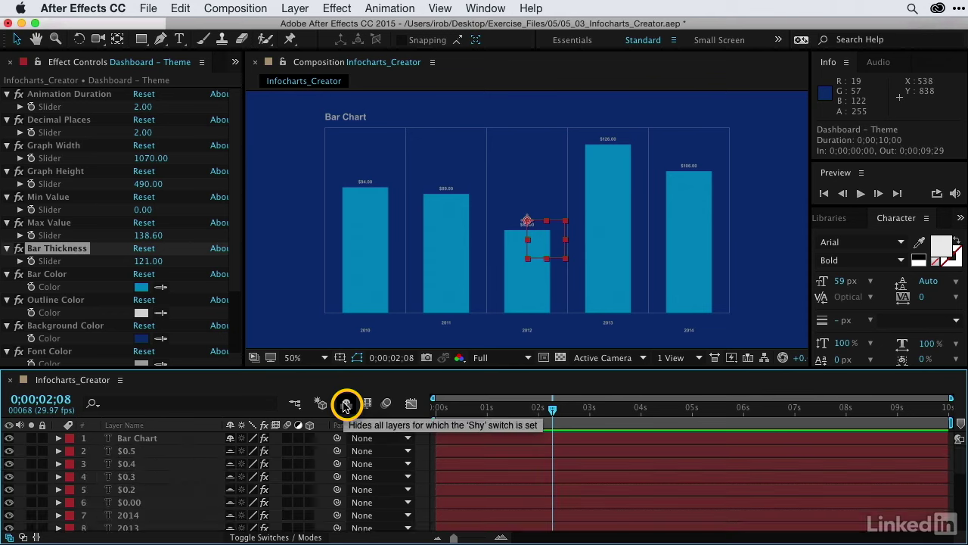
click(138, 441)
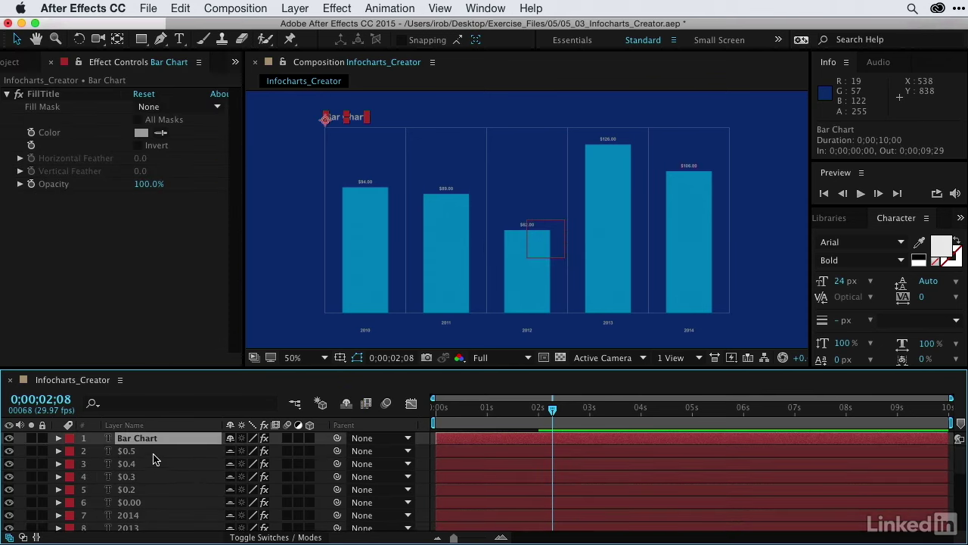
scroll(155, 463, down, 3)
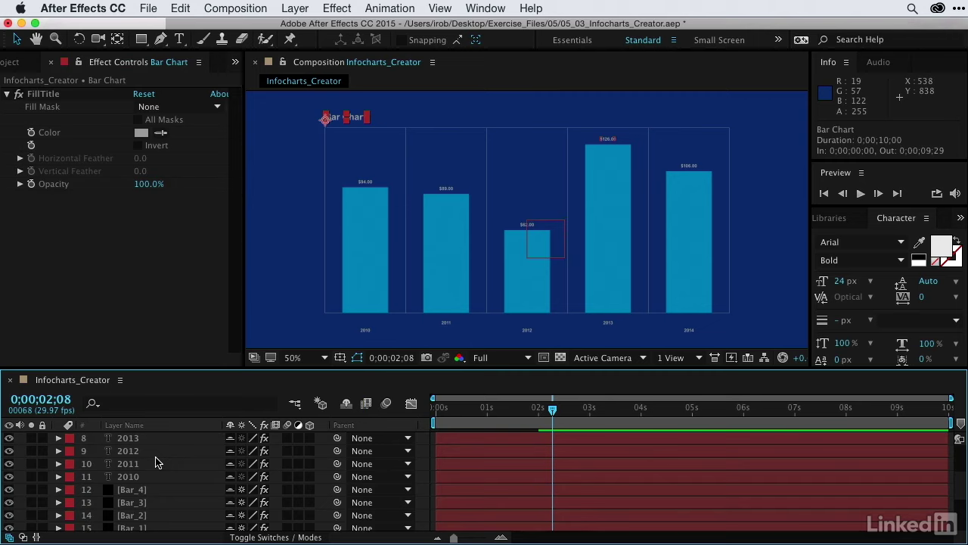
shift+click(137, 477)
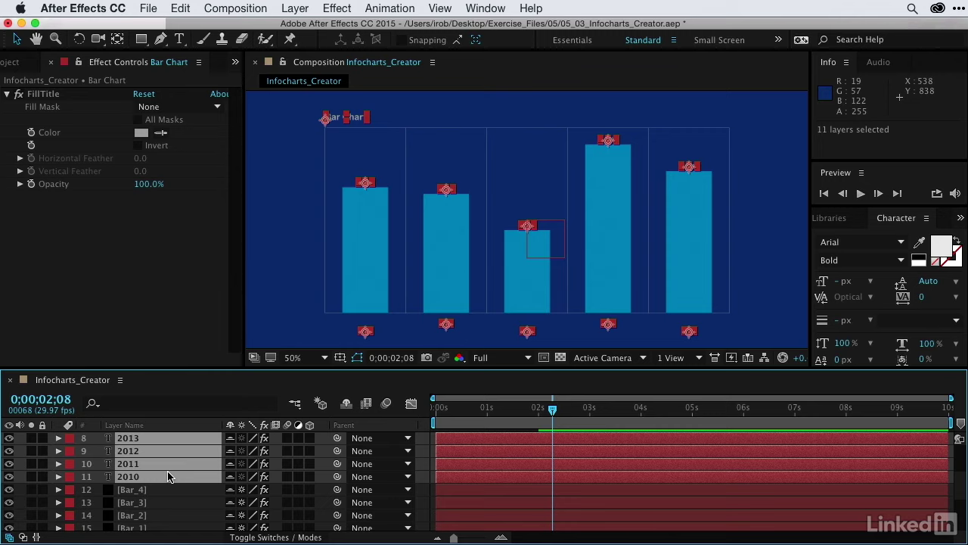
click(70, 466)
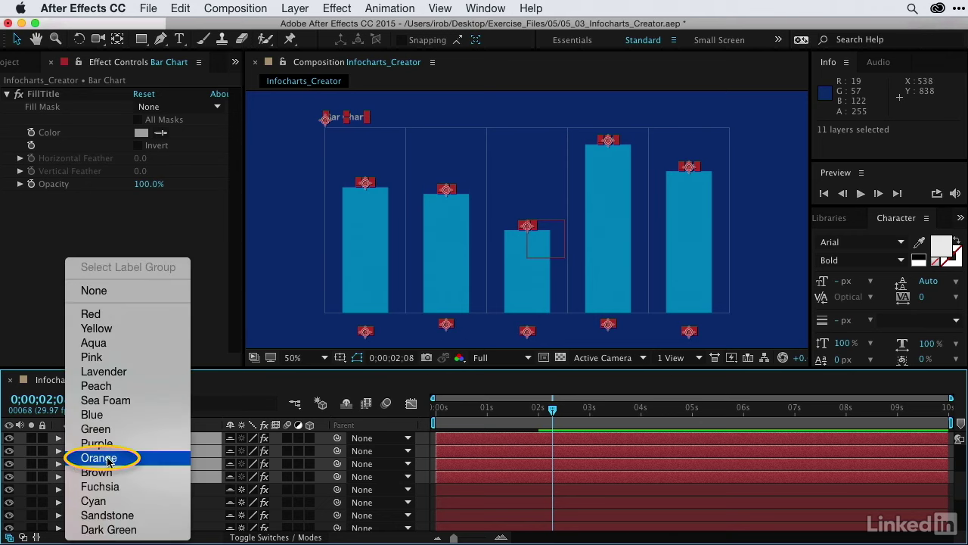
click(98, 457)
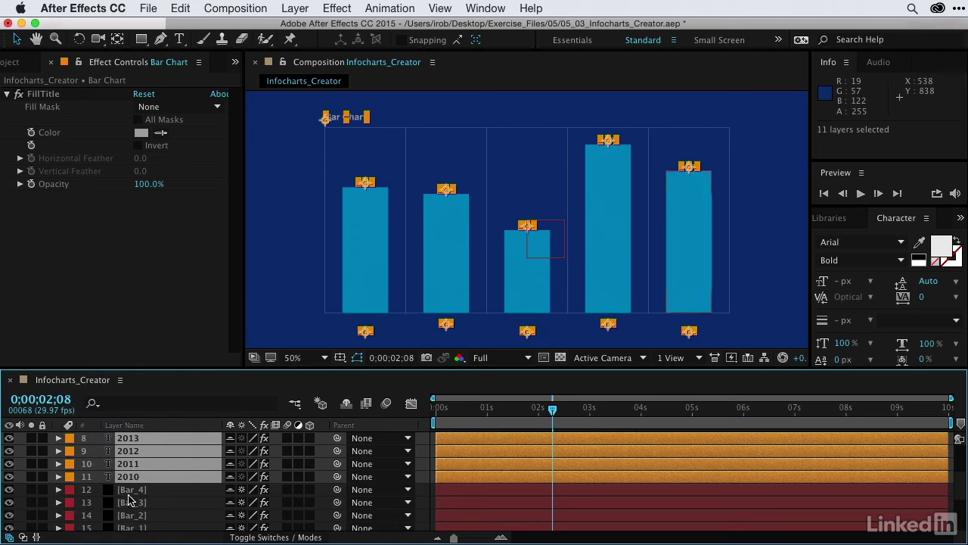
scroll(106, 484, up, 4)
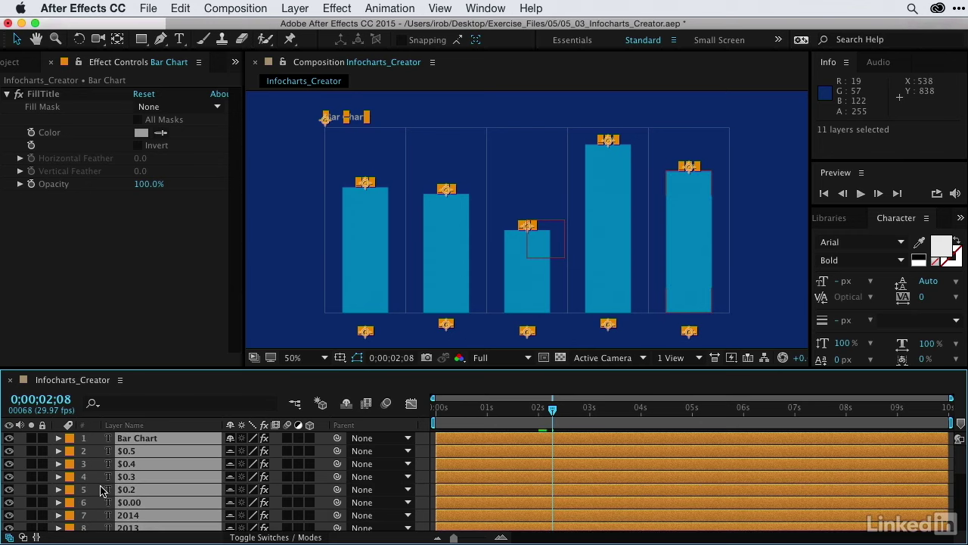
key(F2)
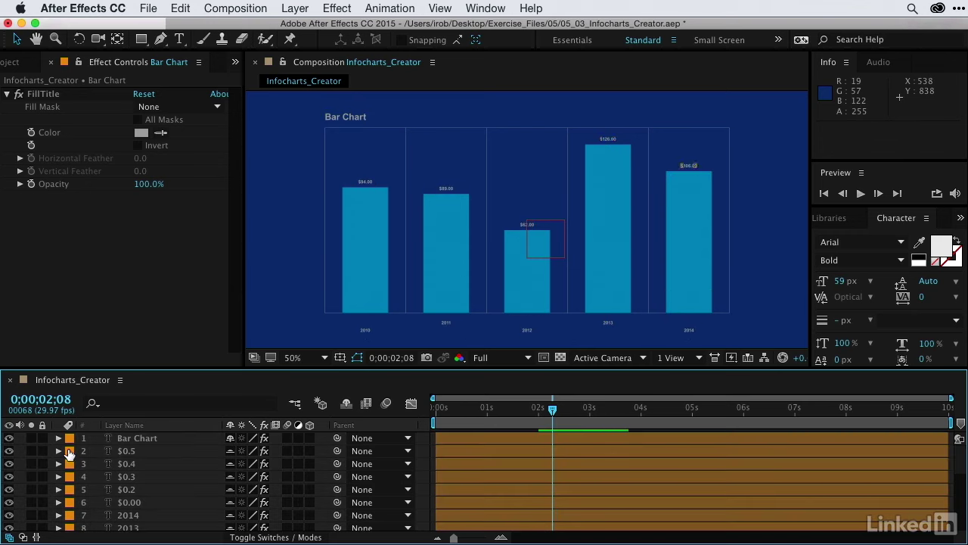
Step: Select the whole orange label group, set its font size to 45 px, and hide the shy layers again
click(69, 452)
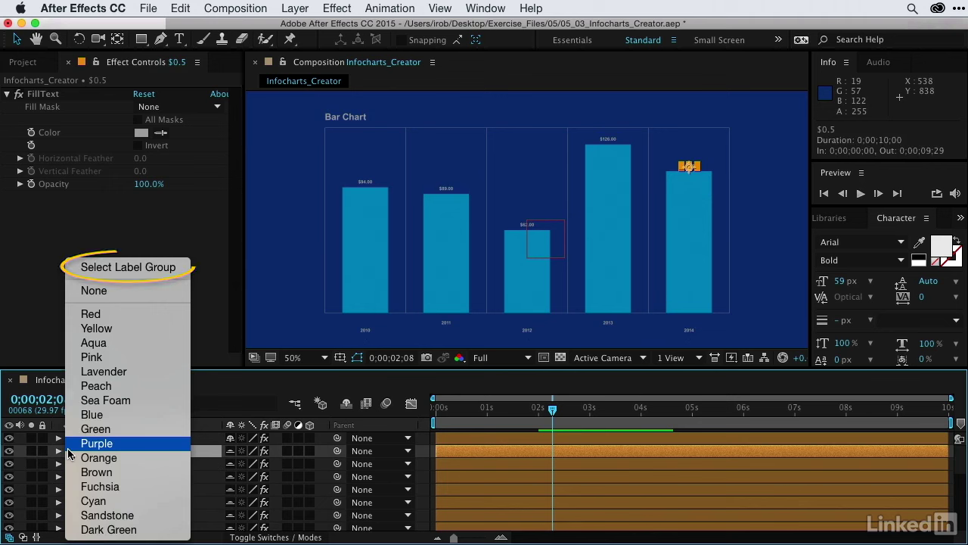
click(106, 268)
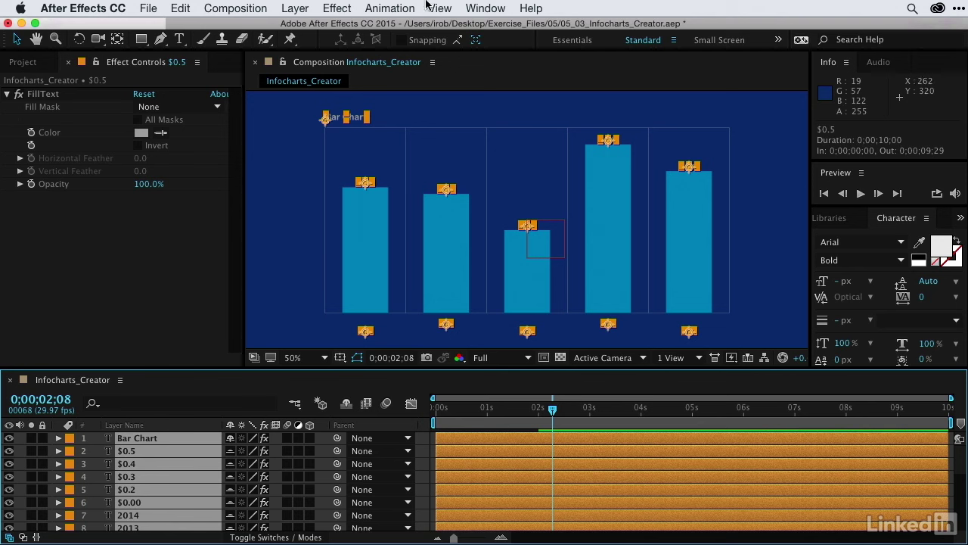
click(470, 7)
click(499, 131)
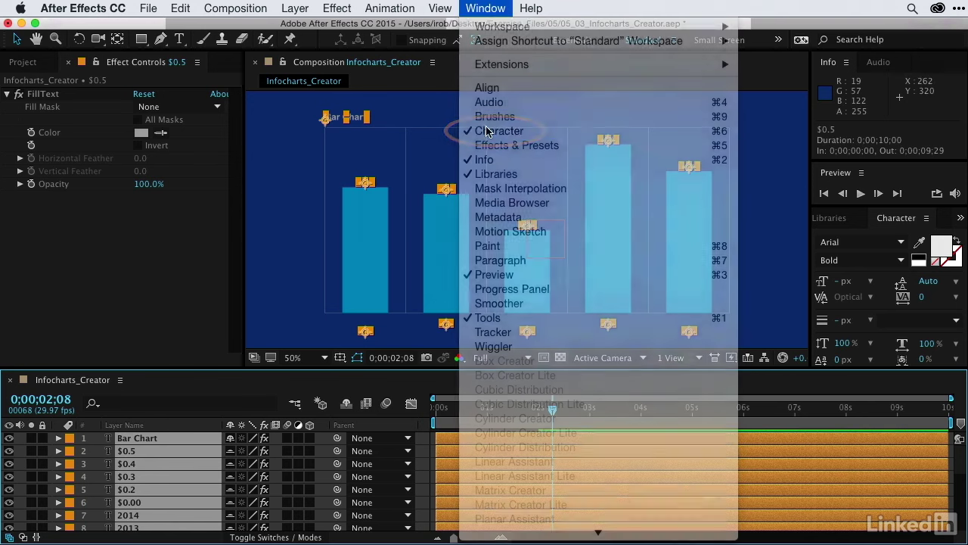
click(485, 8)
click(503, 131)
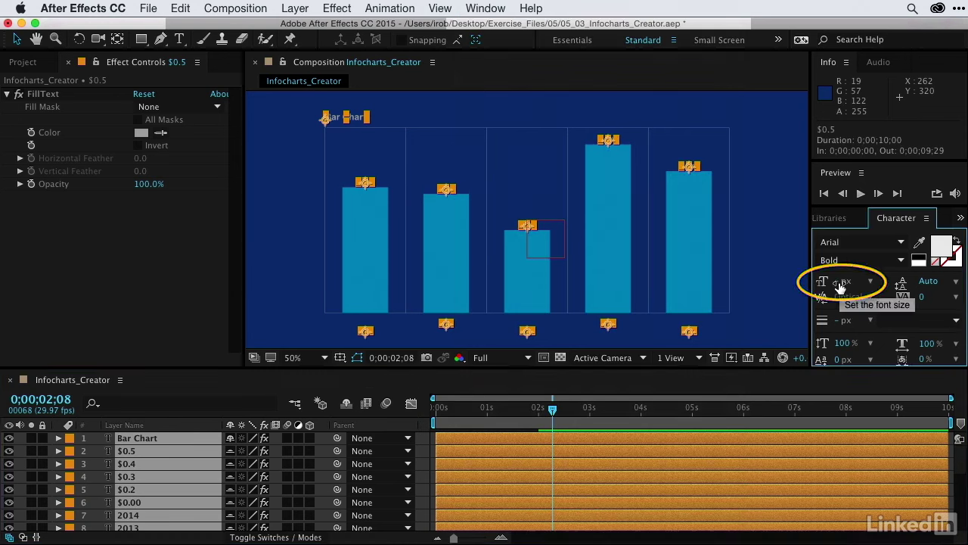
drag(839, 286, 875, 283)
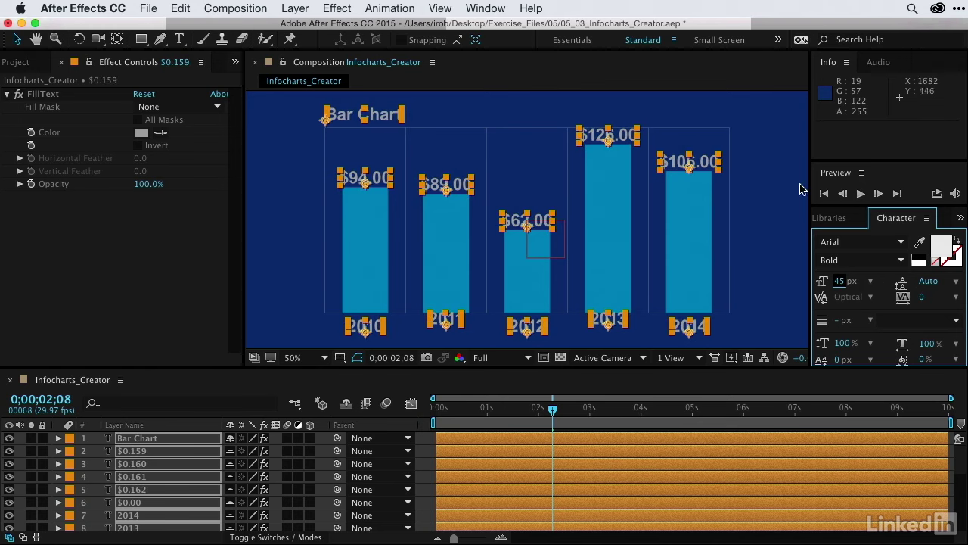
click(346, 403)
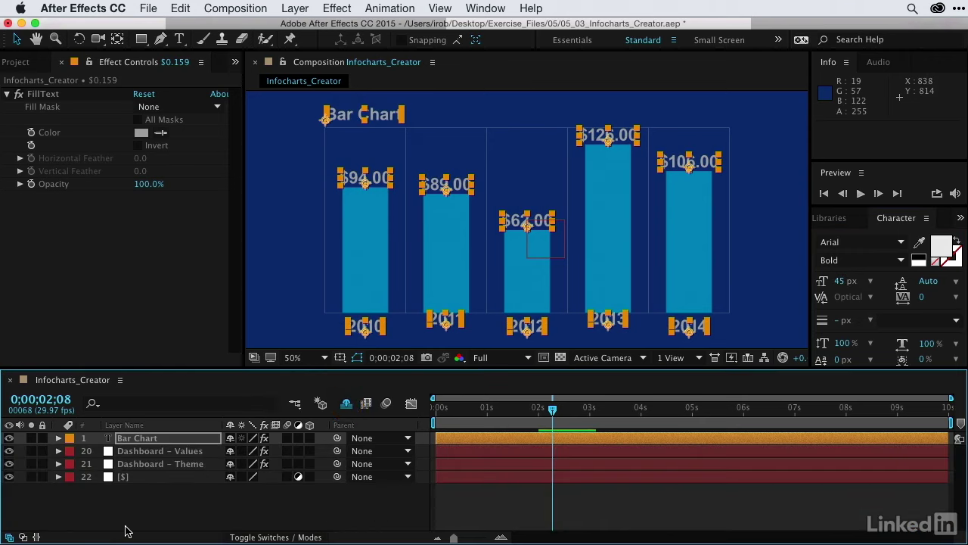
Step: Set the Text Offset of the Dashboard - Theme layer to 0 to align the year labels
click(146, 470)
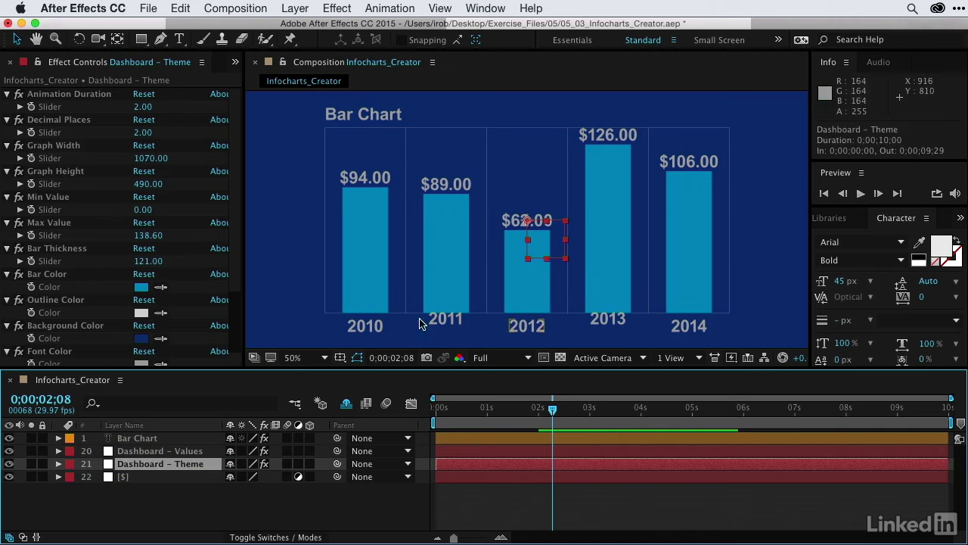
scroll(182, 239, down, 5)
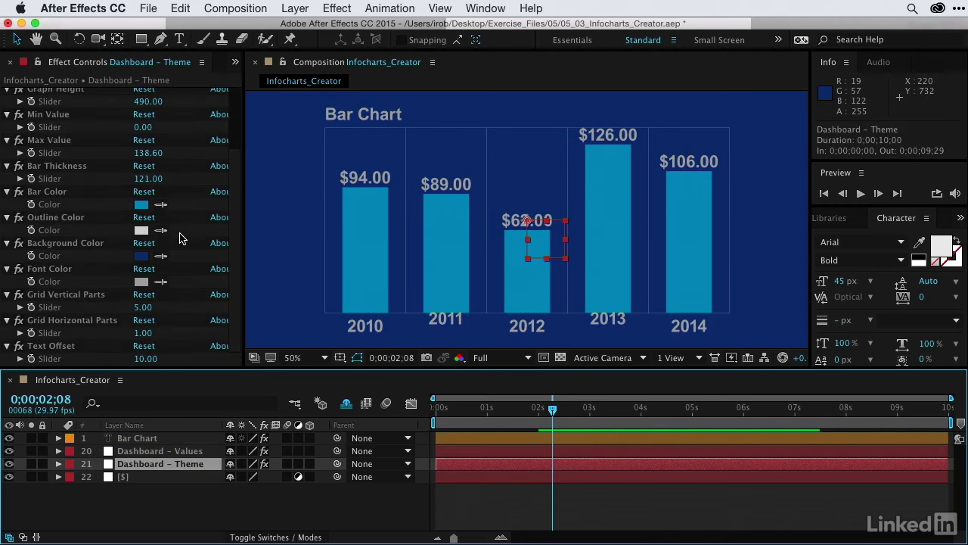
click(144, 358)
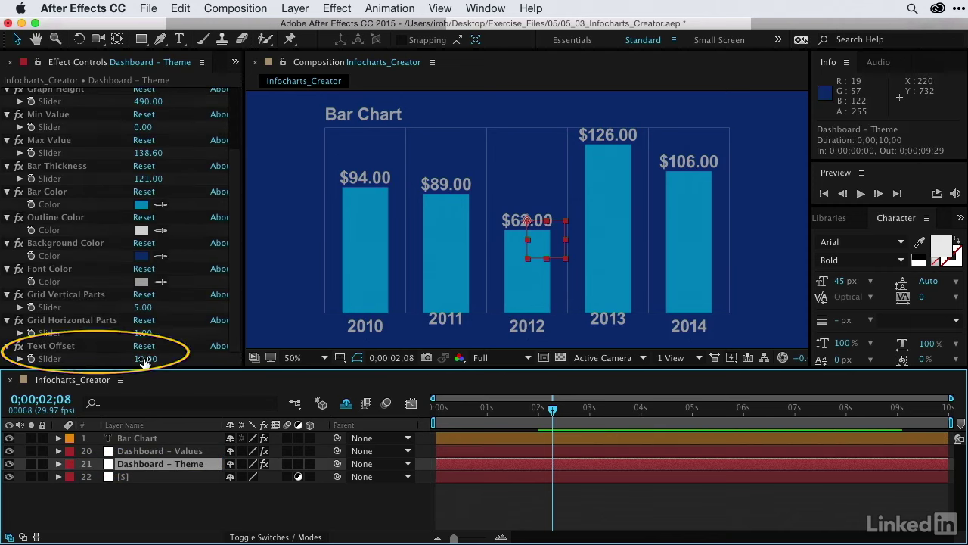
text(0)
key(Return)
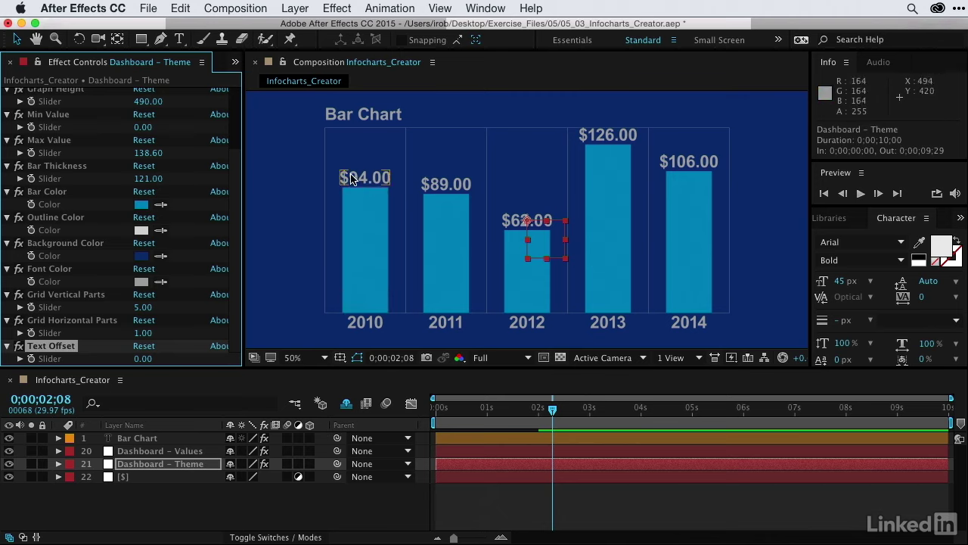
Step: Remove the dollar sign from the bar values by clearing the name of the $ layer
click(123, 477)
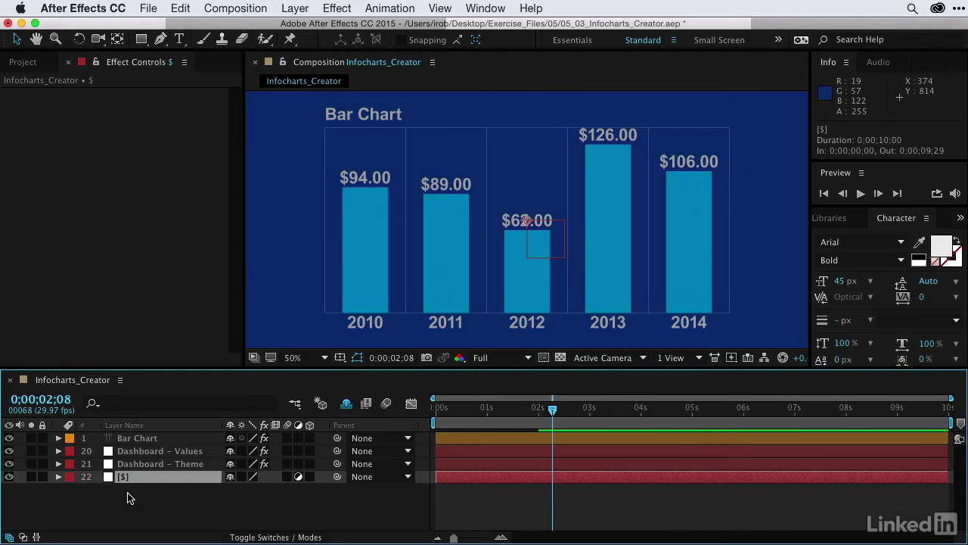
key(Return)
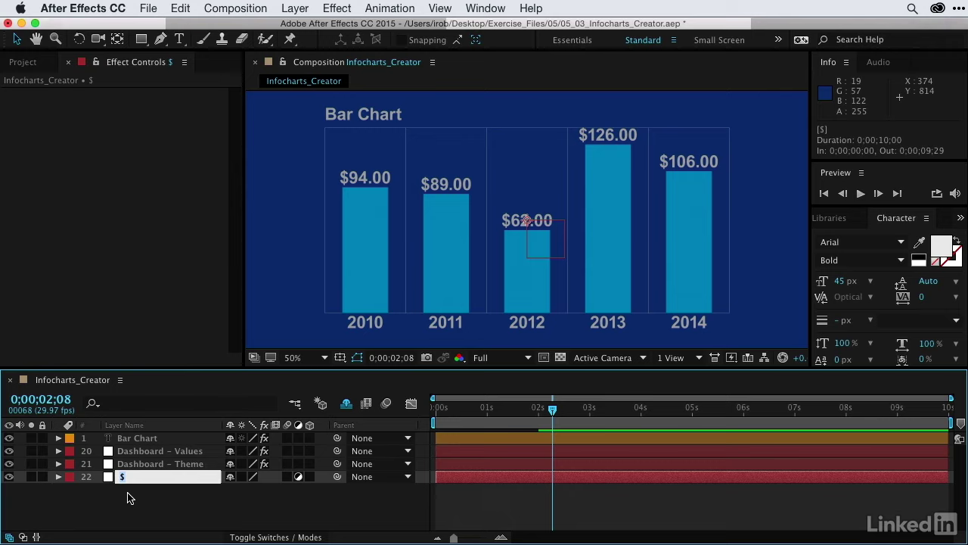
key(BackSpace)
key(Return)
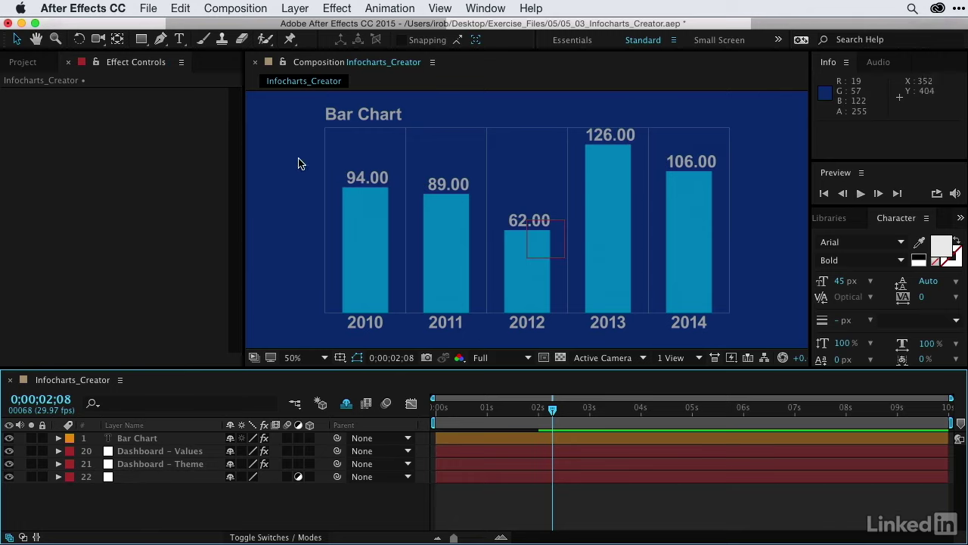
Step: Set the Decimal Places of the Dashboard - Theme layer to 0
click(175, 464)
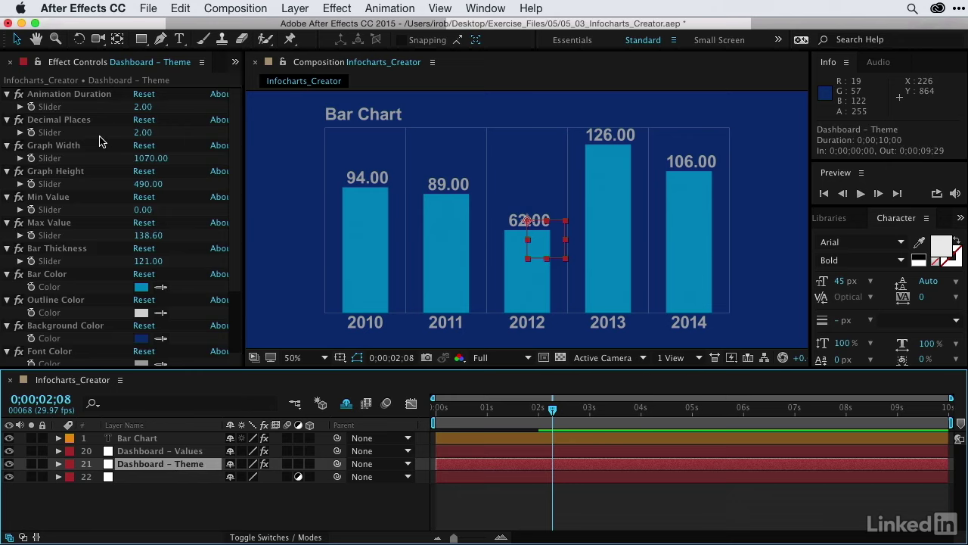
scroll(100, 142, down, 3)
scroll(100, 141, up, 3)
scroll(101, 142, down, 3)
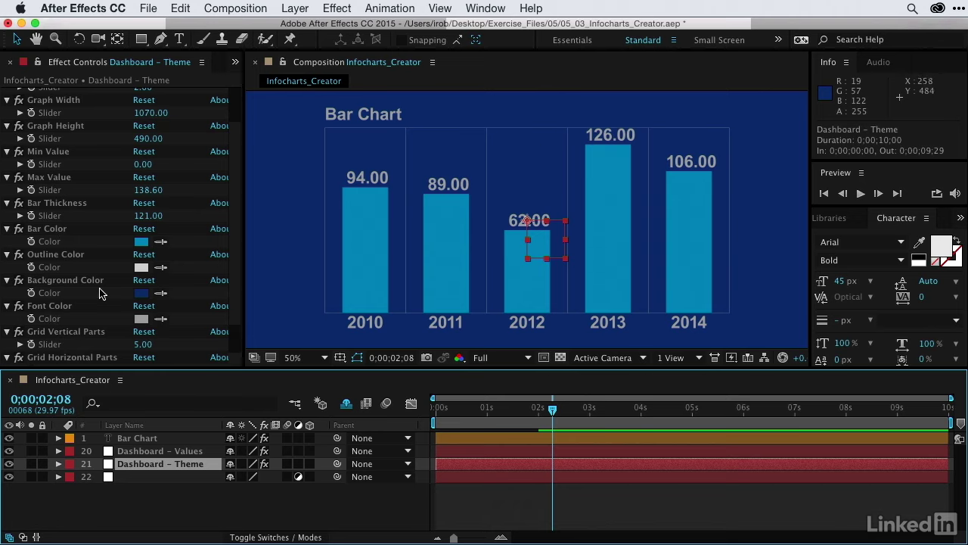
scroll(102, 294, up, 3)
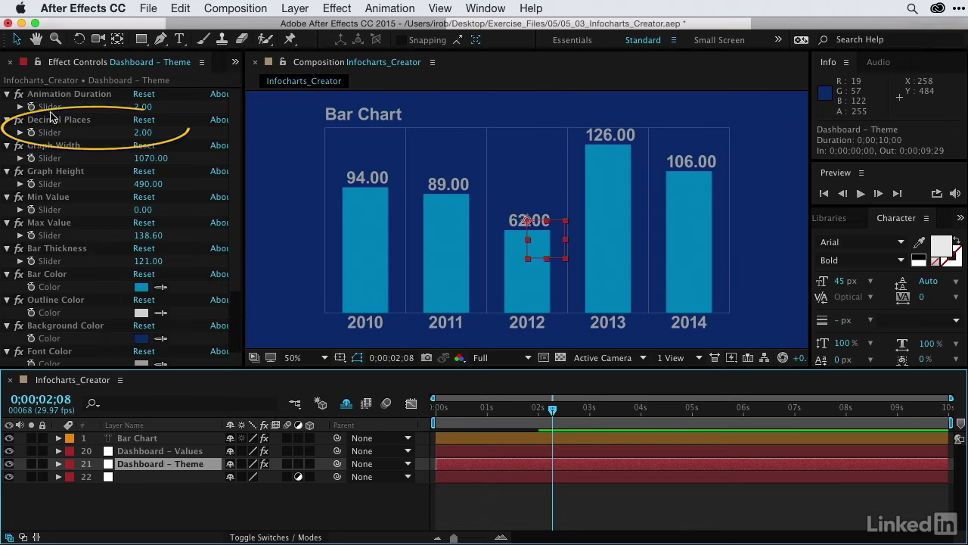
click(141, 134)
text(0)
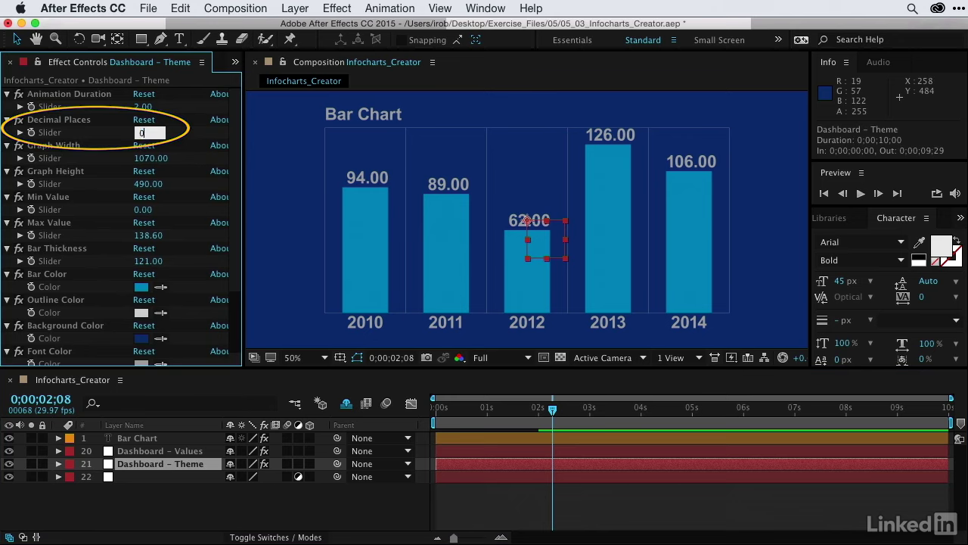
key(Return)
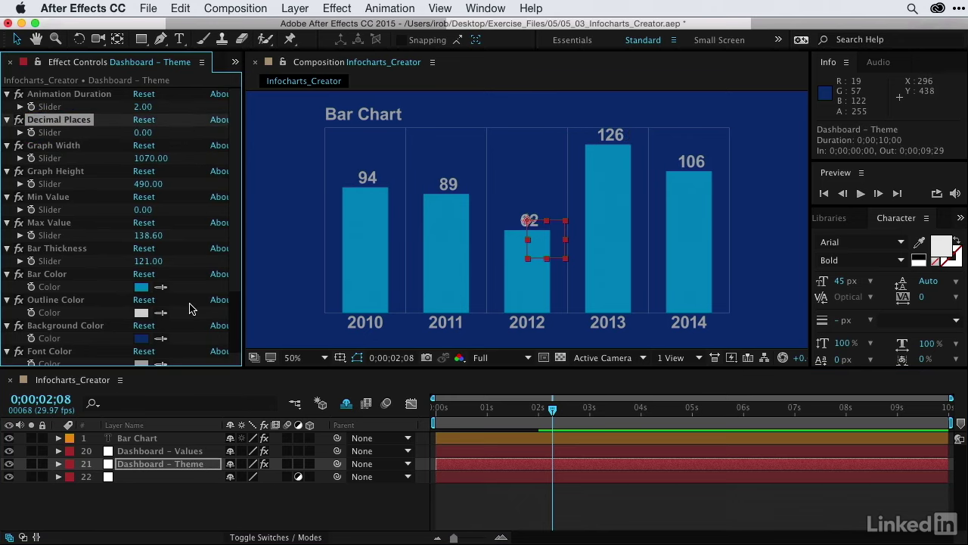
Step: Replace the chart's title text with "Snowfall for the Calendar Year in Inches" and return to the Selection tool
click(114, 441)
click(114, 441)
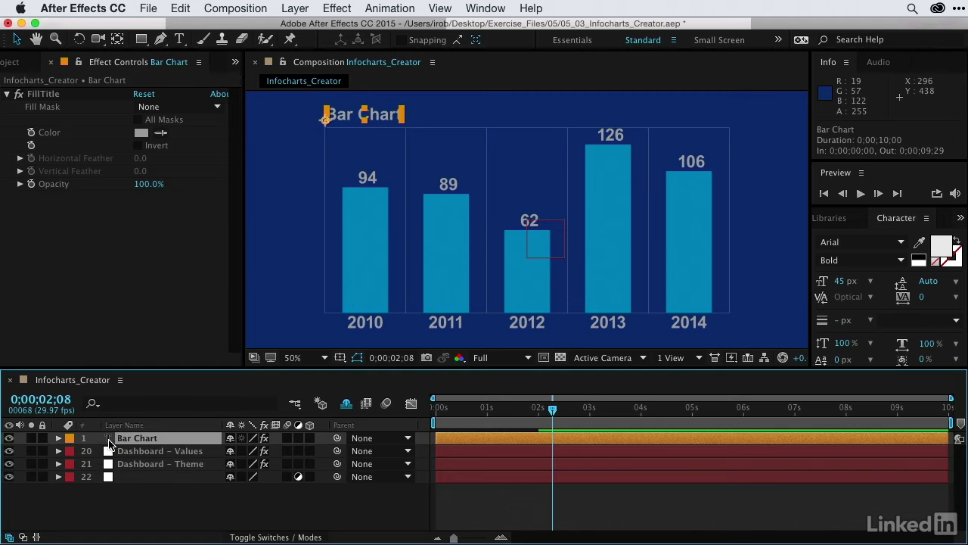
double_click(109, 440)
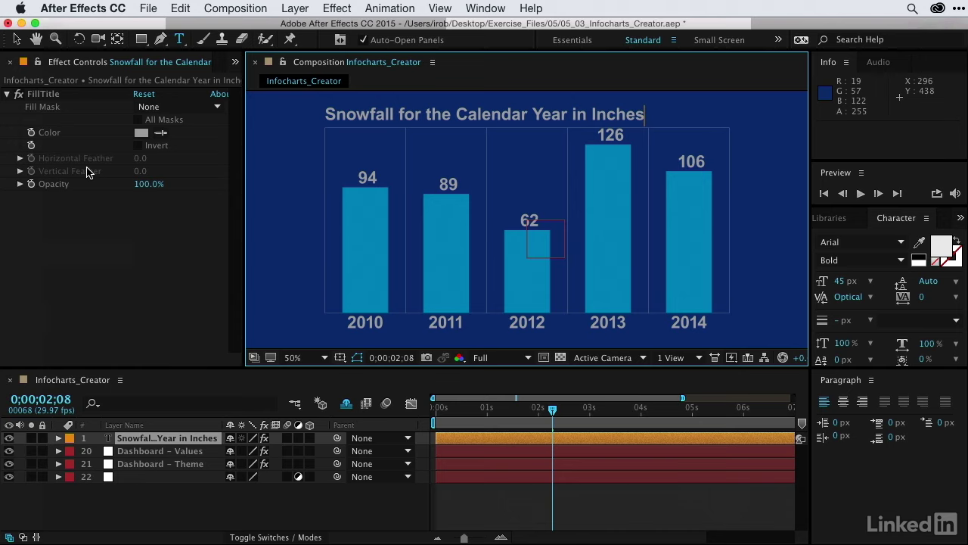
click(16, 42)
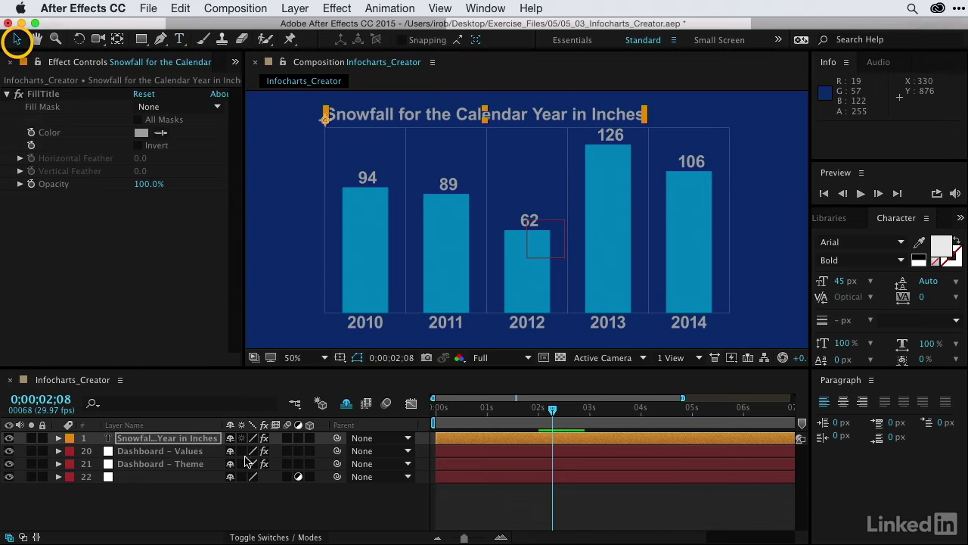
Step: Deselect all layers and preview the chart animation from the start of the composition
click(182, 510)
drag(552, 409, 394, 407)
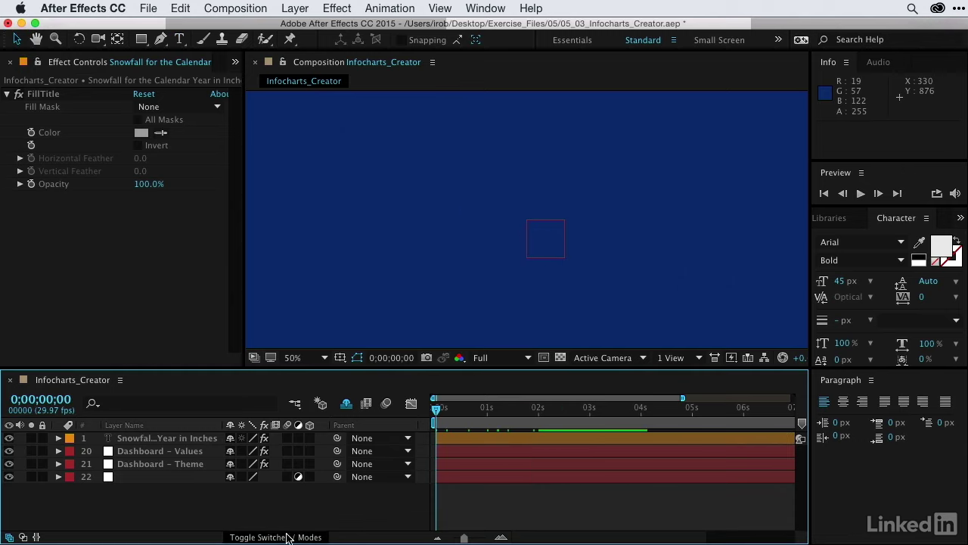
key(space)
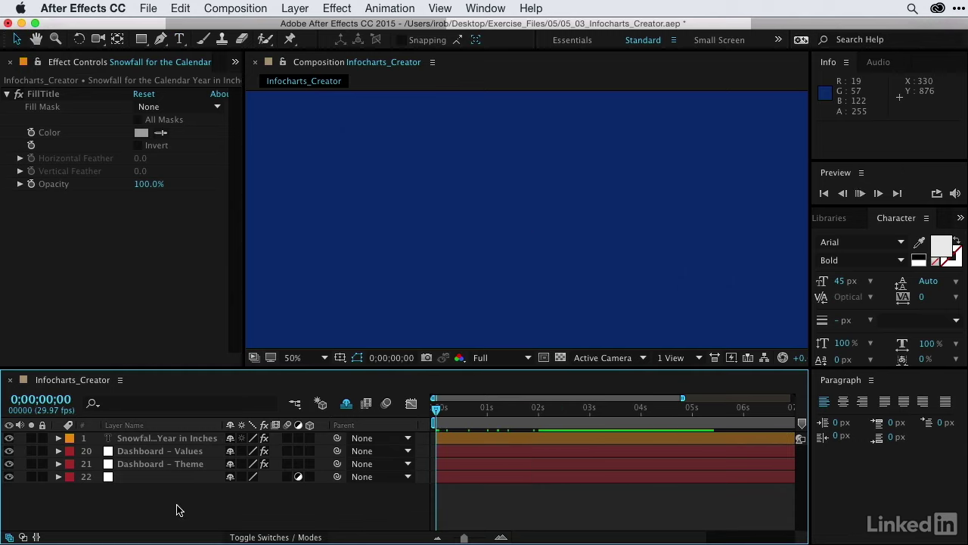